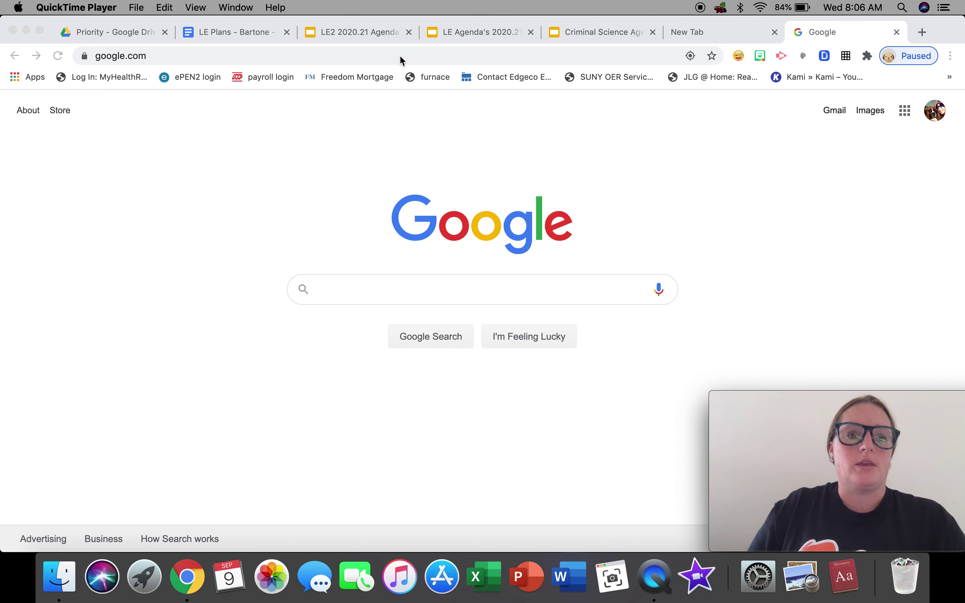
Go to forms.google.com and look through the new-form templates and recent forms.
click(325, 55)
text(forms.google.com)
key(Return)
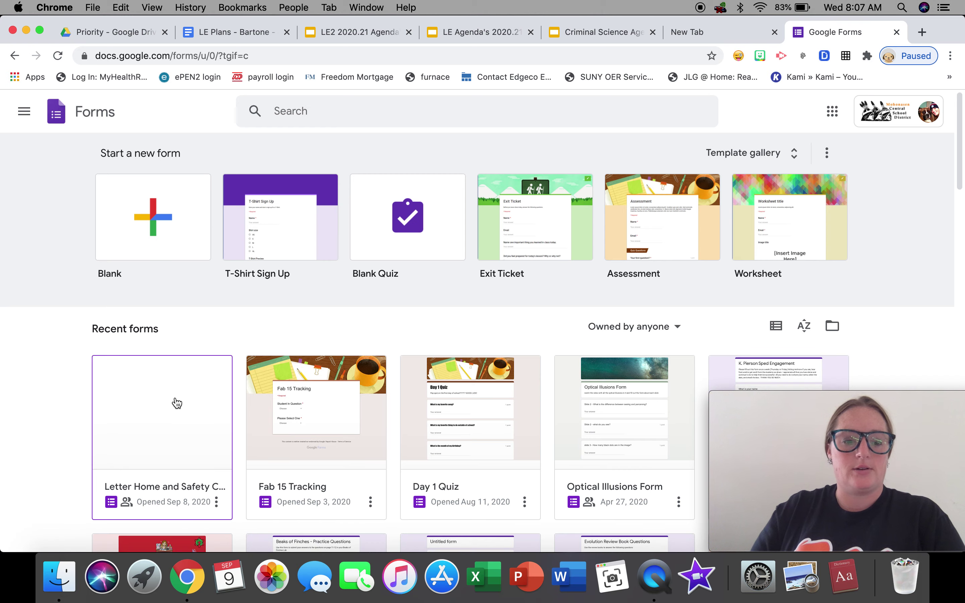
scroll(176, 402, down, 10)
scroll(175, 402, up, 10)
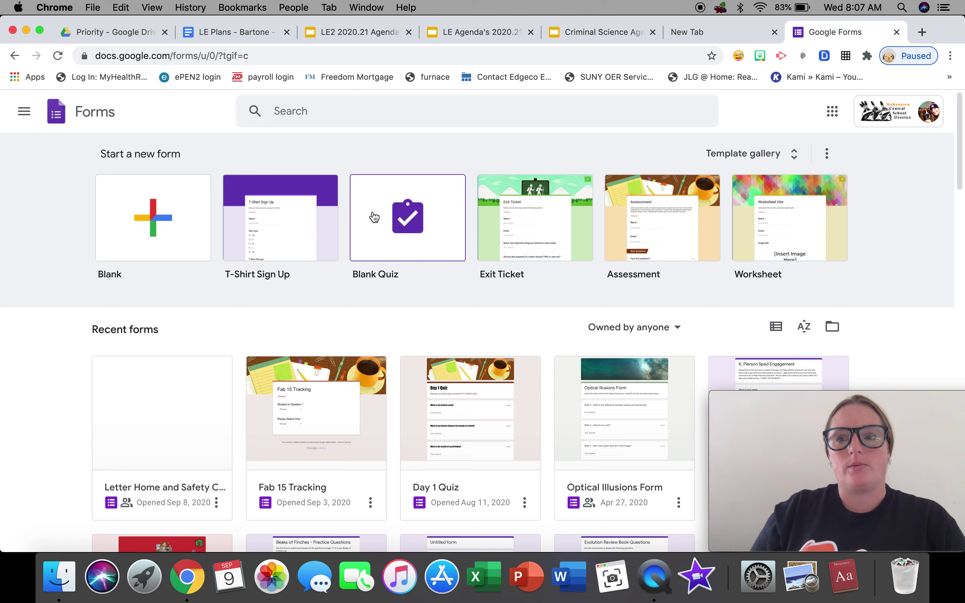
Open Google Drive and view the Google Forms entry among the options for creating a new file.
click(833, 112)
click(837, 218)
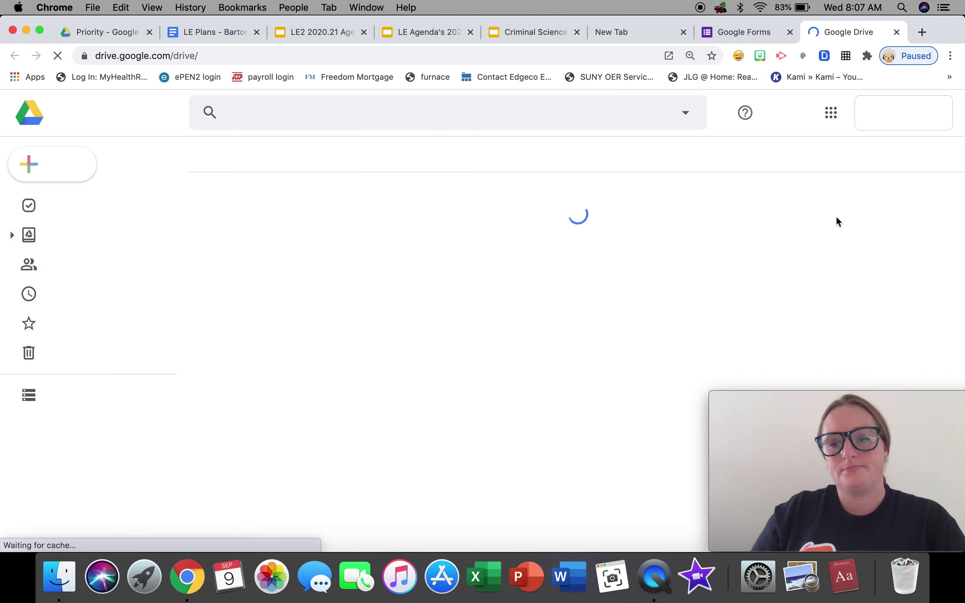
click(76, 163)
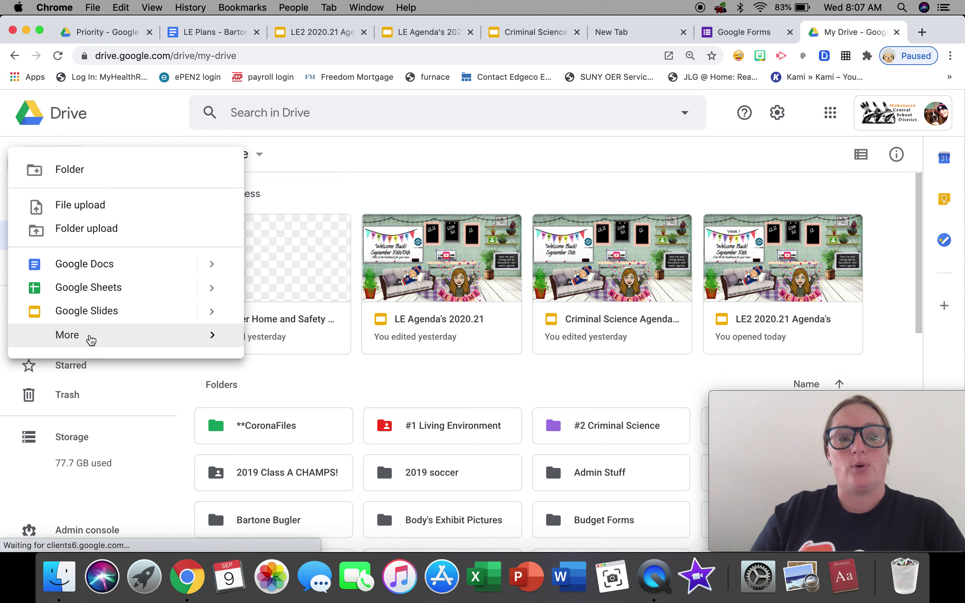
mouse_move(91, 336)
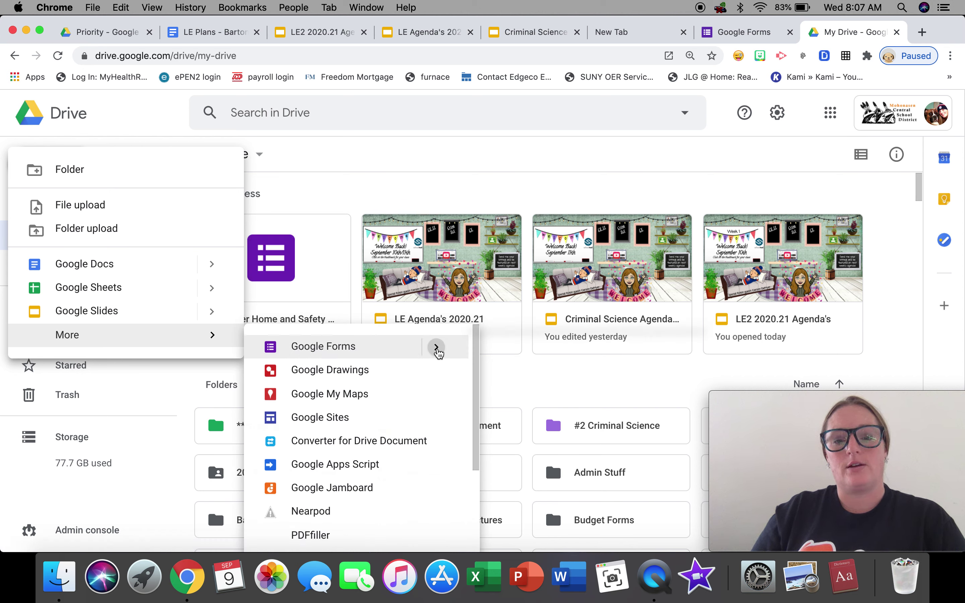
click(437, 347)
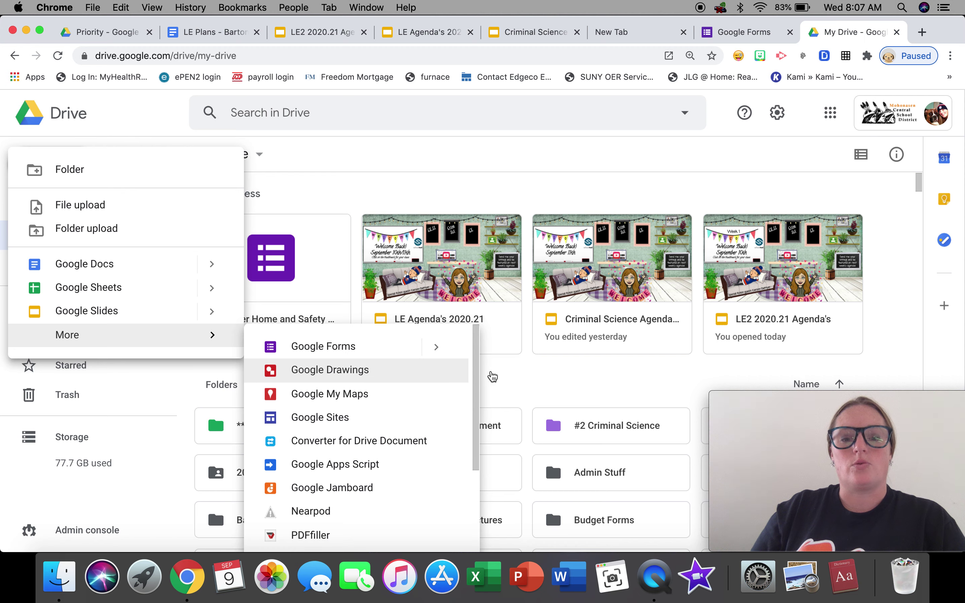
Close the Google Drive page and return to the Google Forms home page.
click(924, 33)
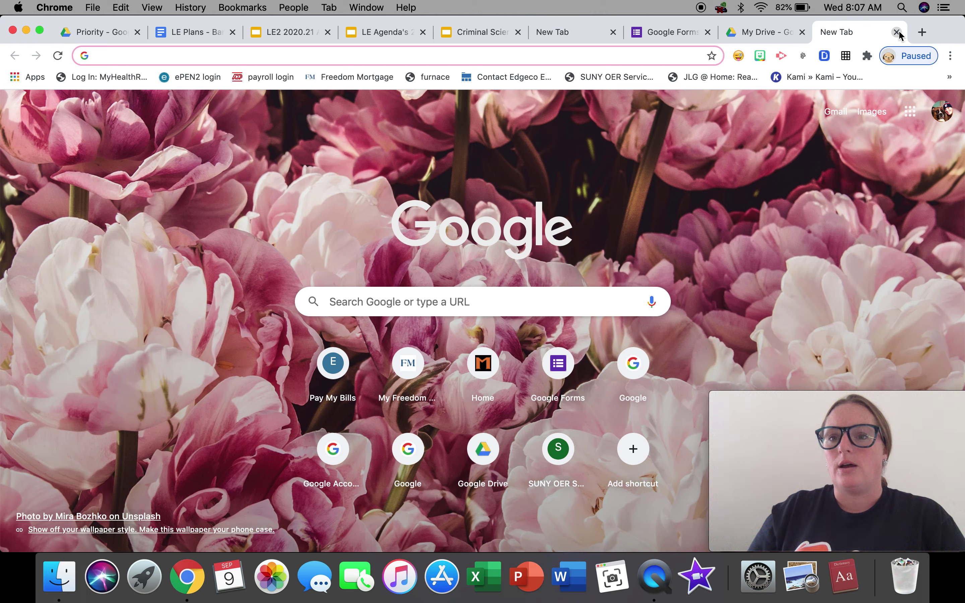
click(898, 32)
click(821, 33)
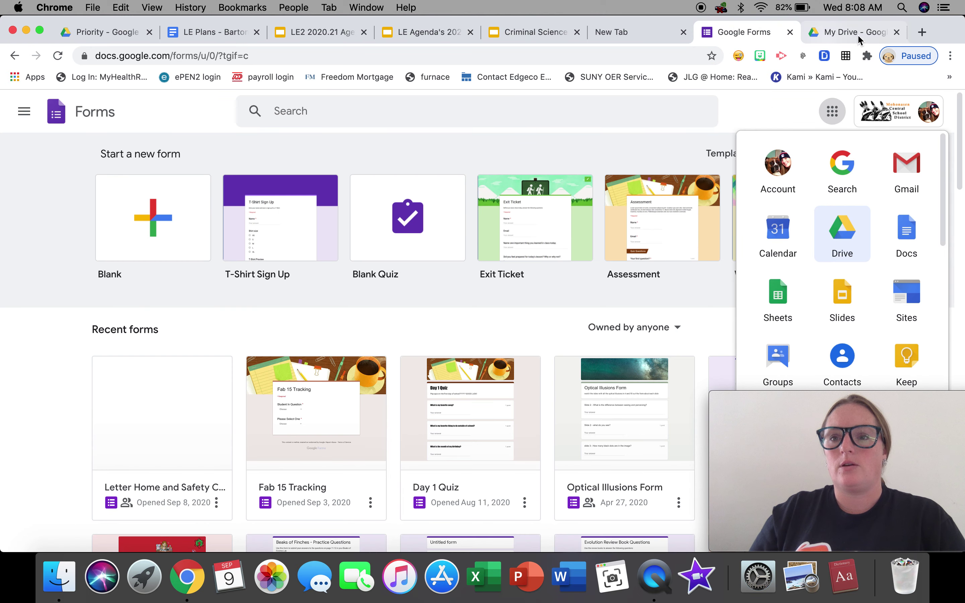
click(896, 32)
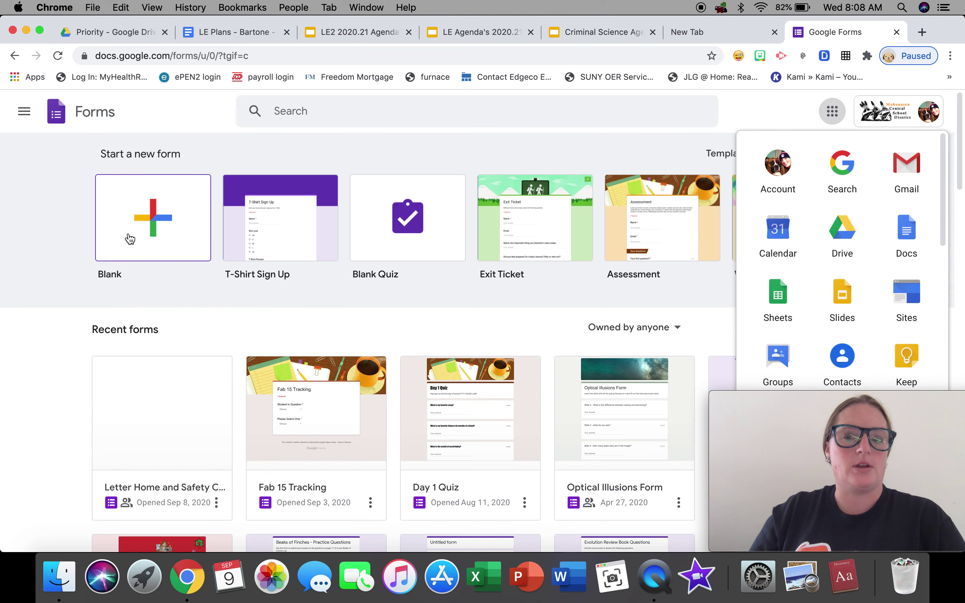
click(832, 112)
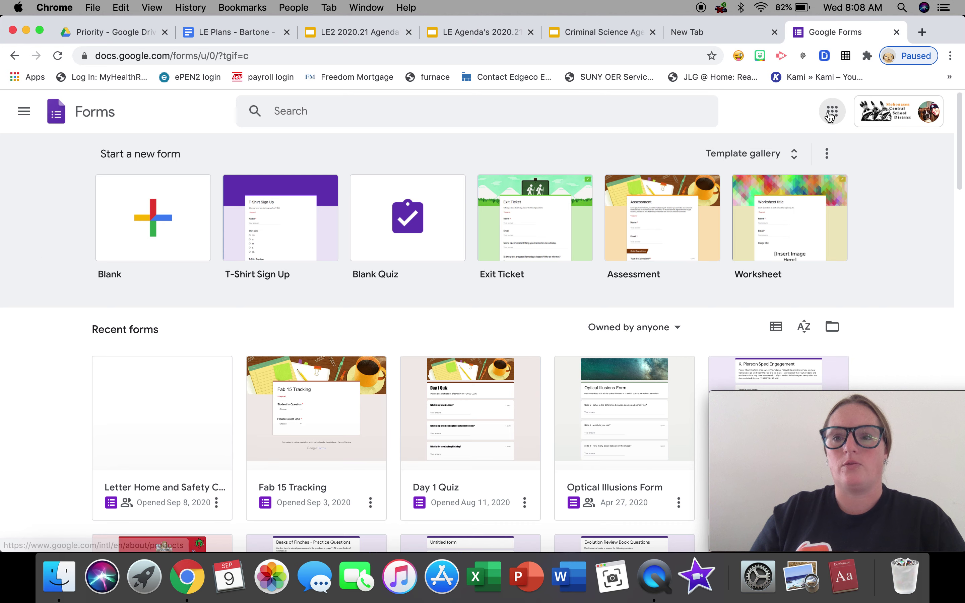
Create a blank form and title it "google forms practice video".
click(195, 214)
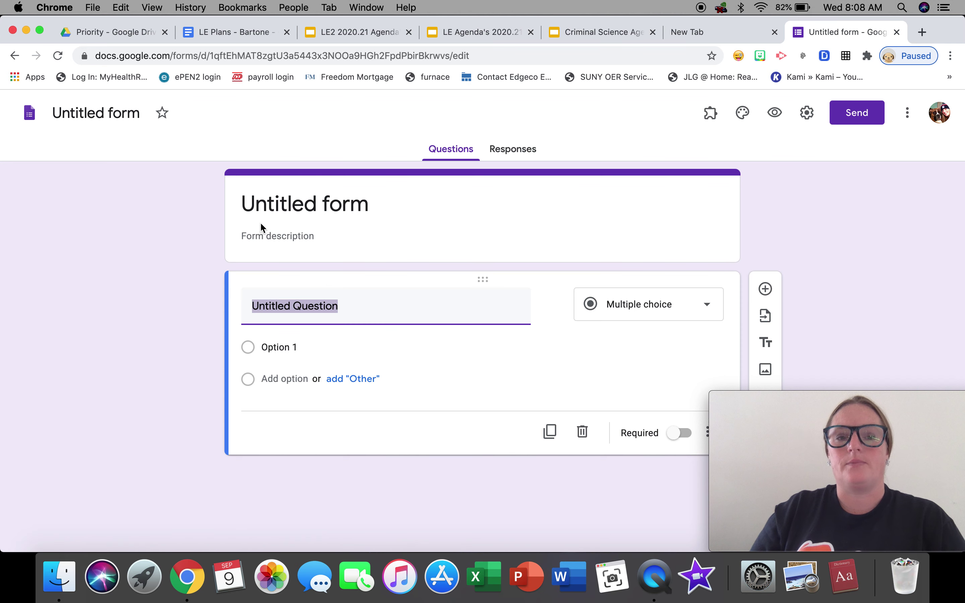
click(332, 199)
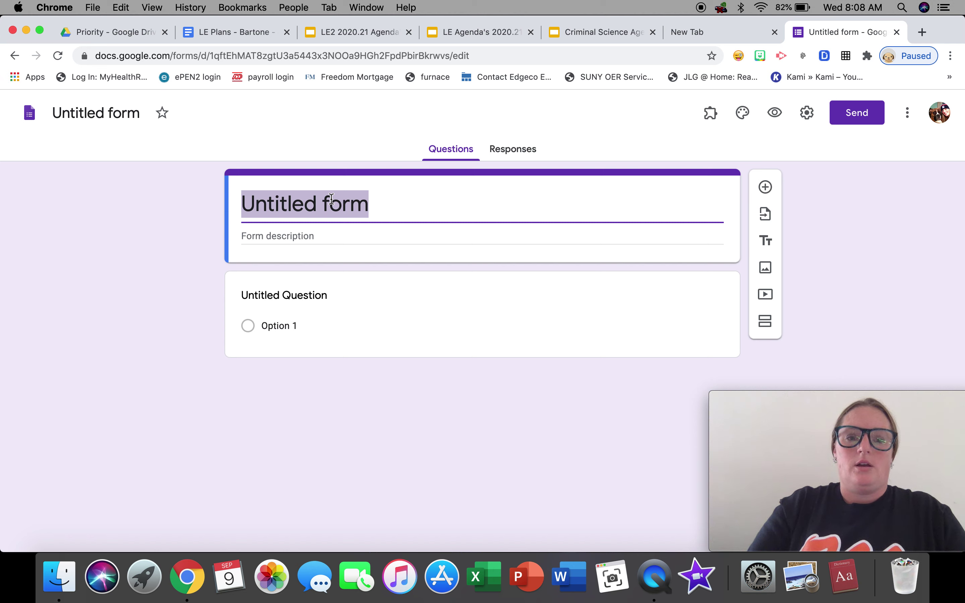
text(google forms practice f)
key(BackSpace)
text(ide)
text(video)
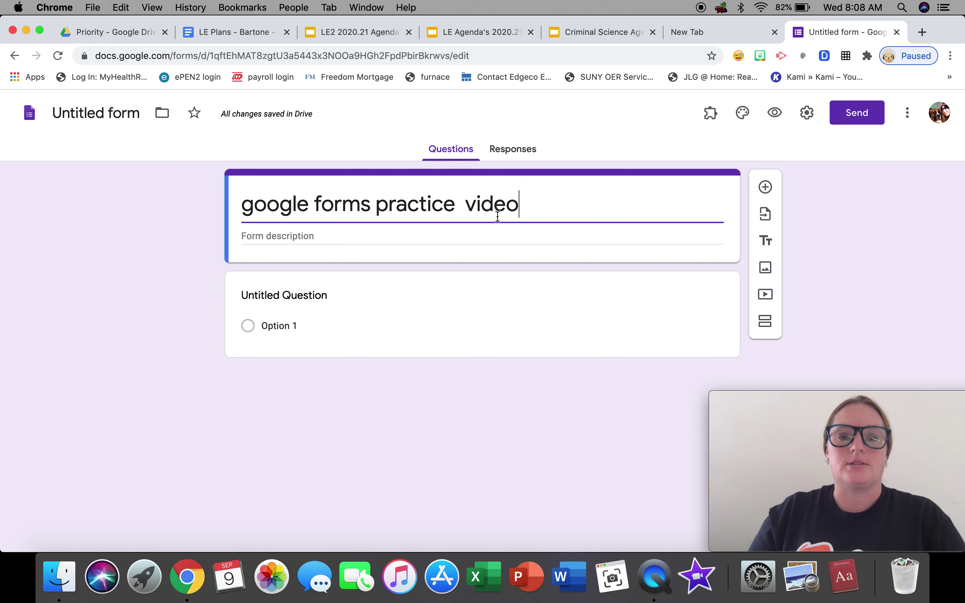
Apply the form title as the file name and add the description "this is a form created to practice making forms".
click(97, 112)
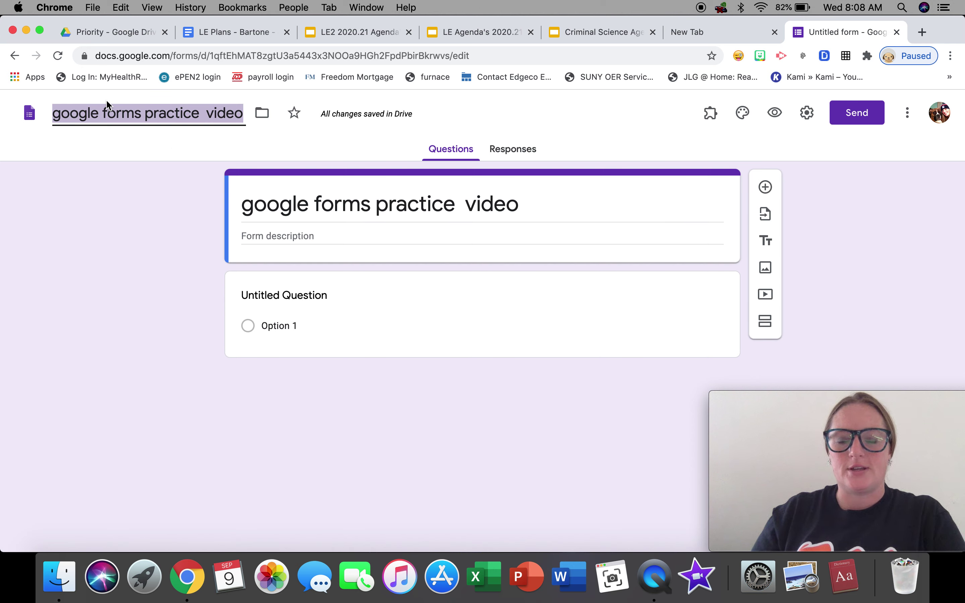
click(303, 236)
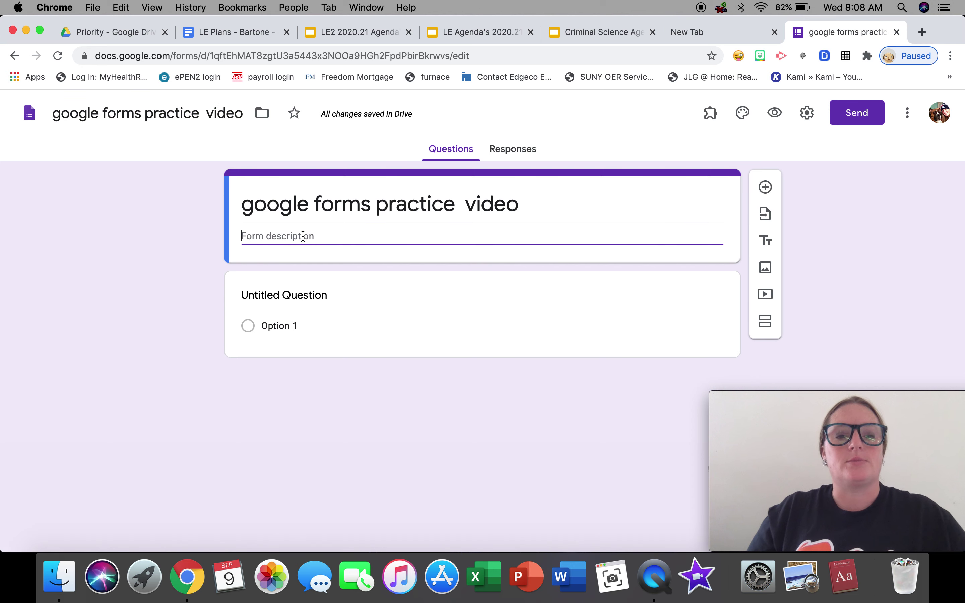
text(this is a form created to practice making forms)
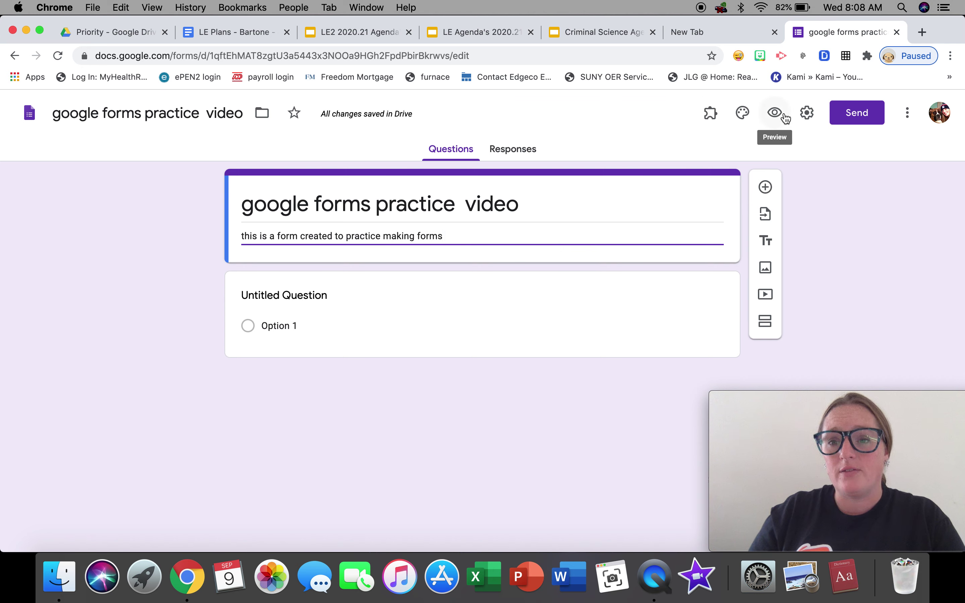
Open the form's theme customization options.
click(744, 115)
drag(793, 408, 81, 409)
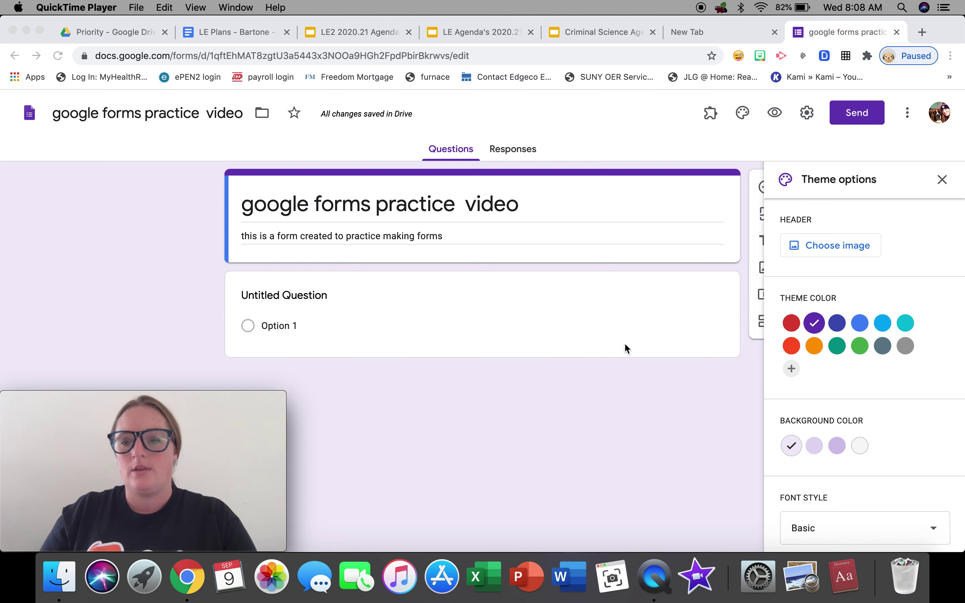
Try the indigo, green, orange, grey and cyan theme colors, and view the custom color picker without adding a color.
click(838, 324)
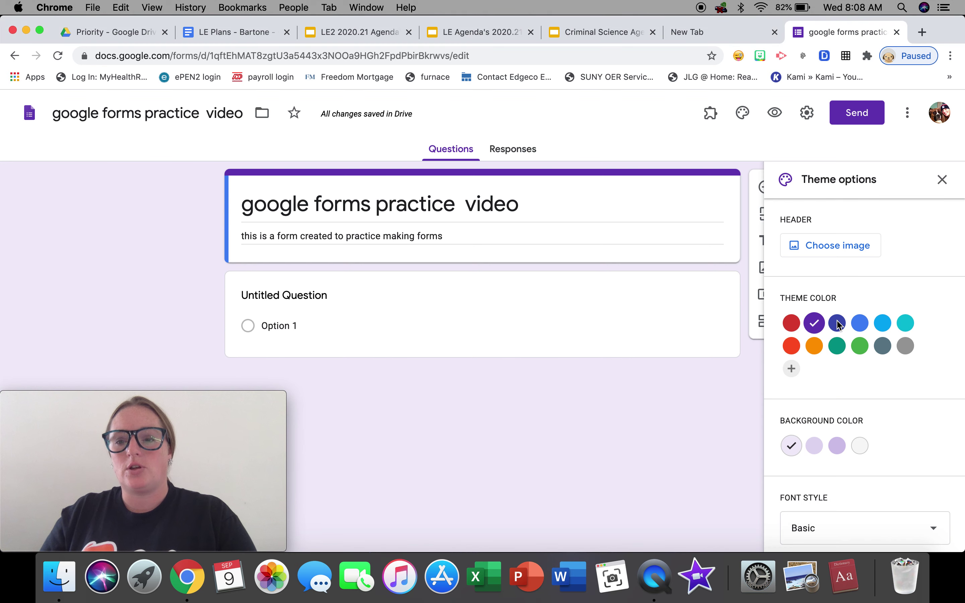
click(839, 324)
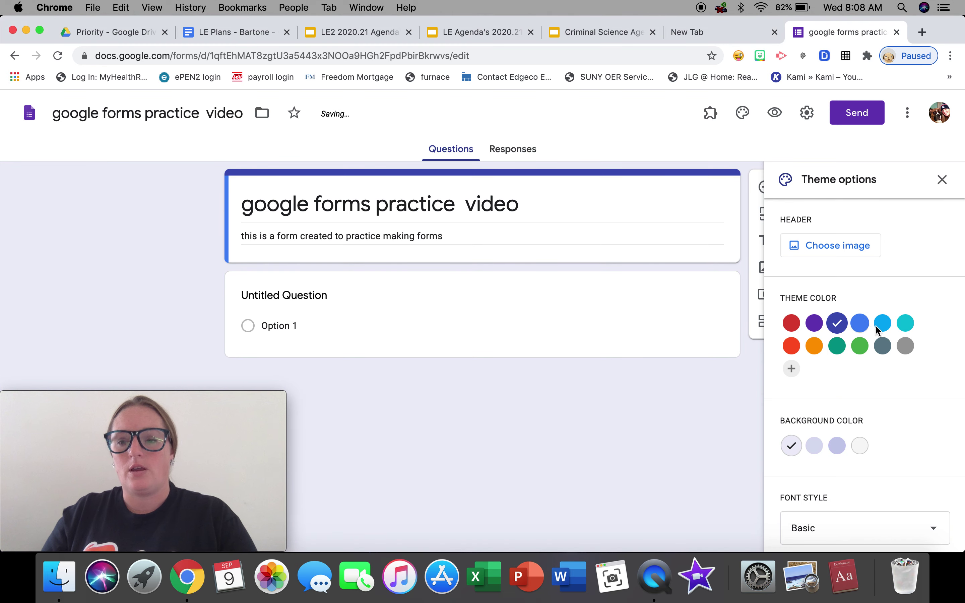
click(861, 346)
click(815, 345)
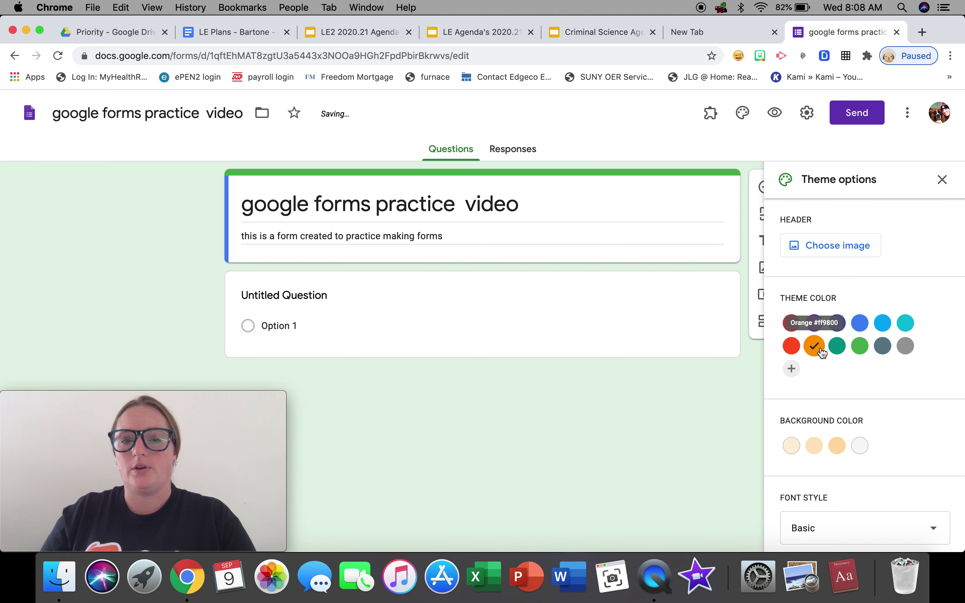
click(906, 346)
click(908, 325)
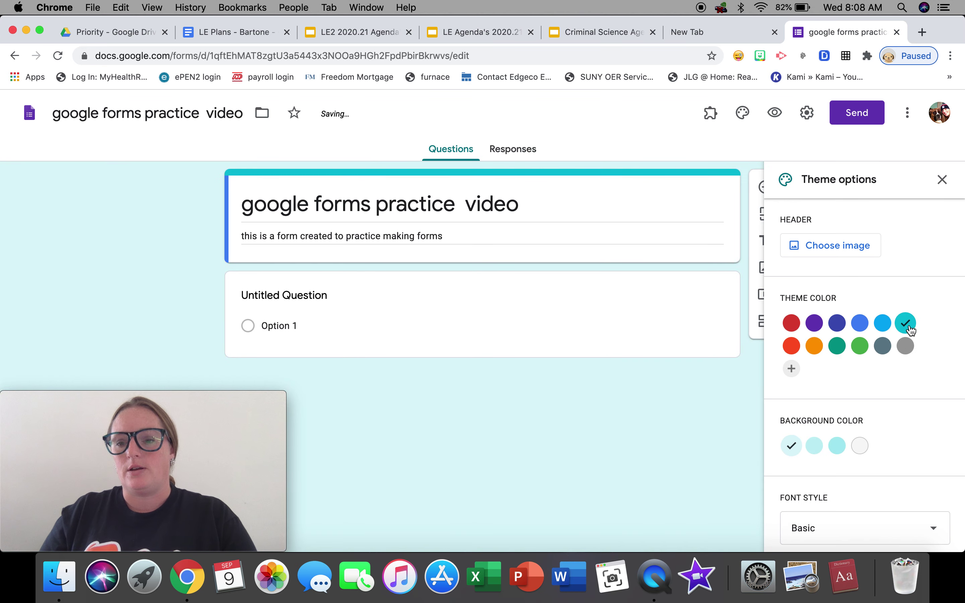
click(791, 368)
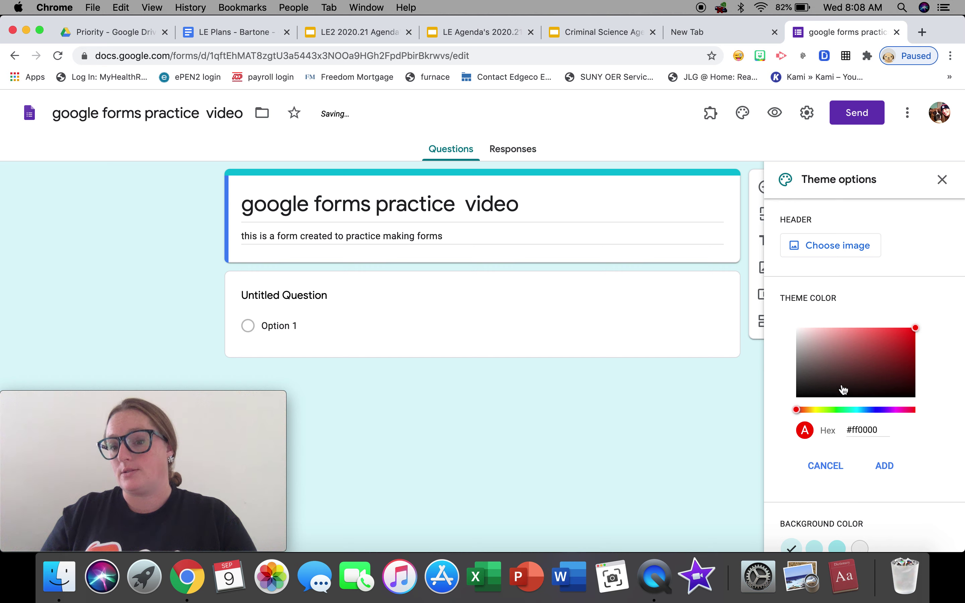
click(816, 466)
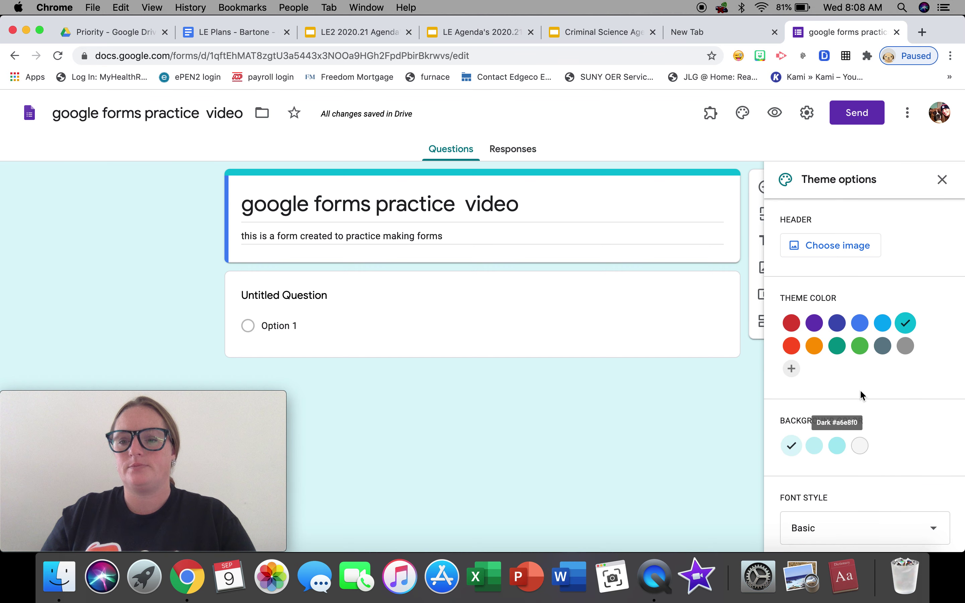
Try the teal theme color with the dark, neutral and second-lightest background shades.
click(837, 349)
scroll(909, 351, down, 1)
click(838, 436)
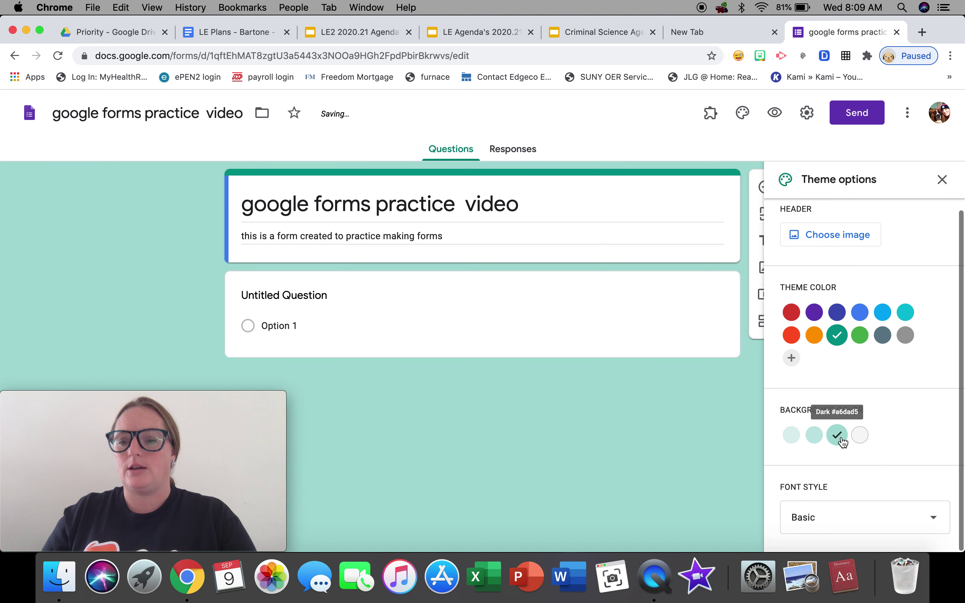
click(869, 439)
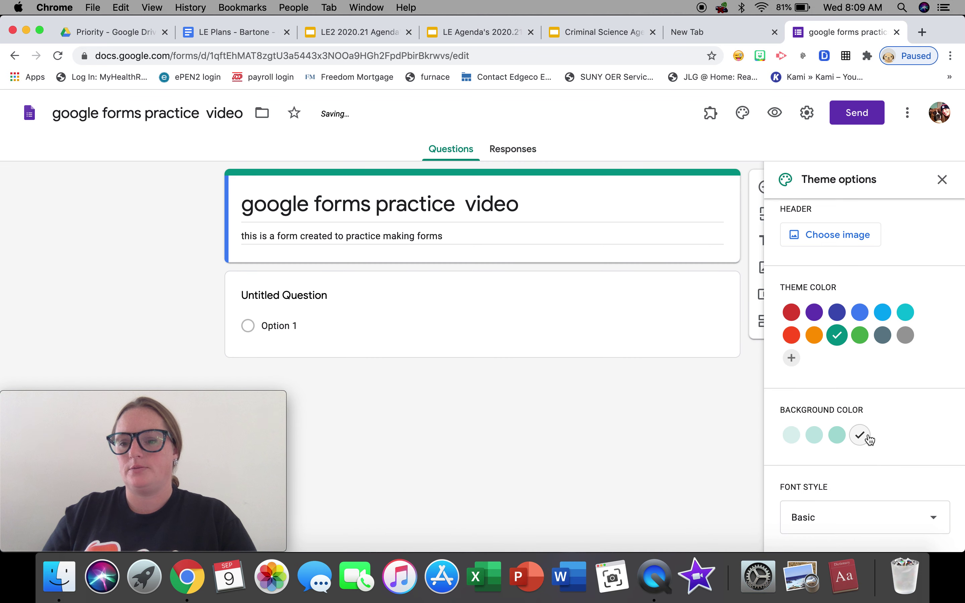
click(815, 436)
Style the form with the green theme color, the second-lightest green background and the Playful font style.
click(860, 335)
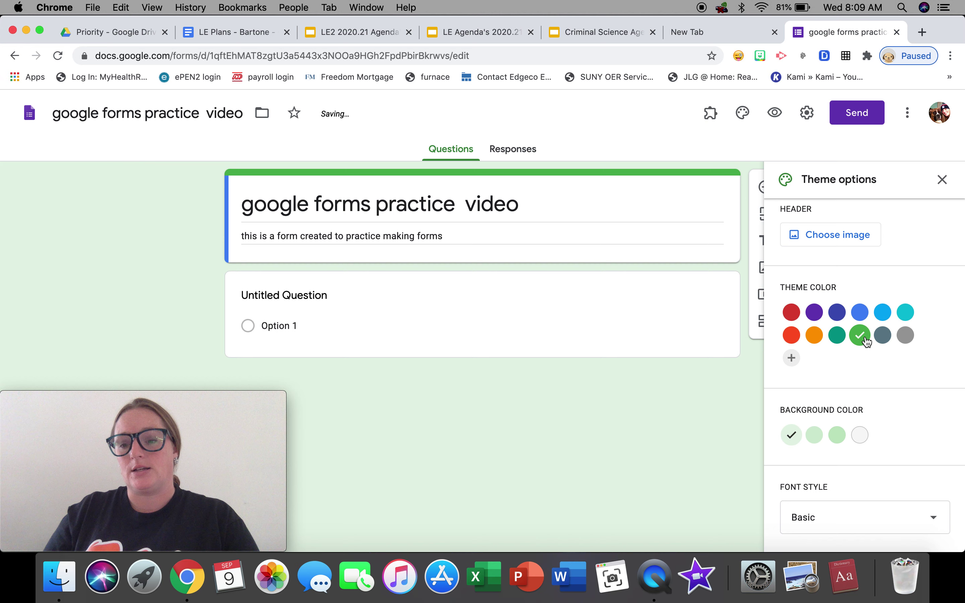
click(815, 434)
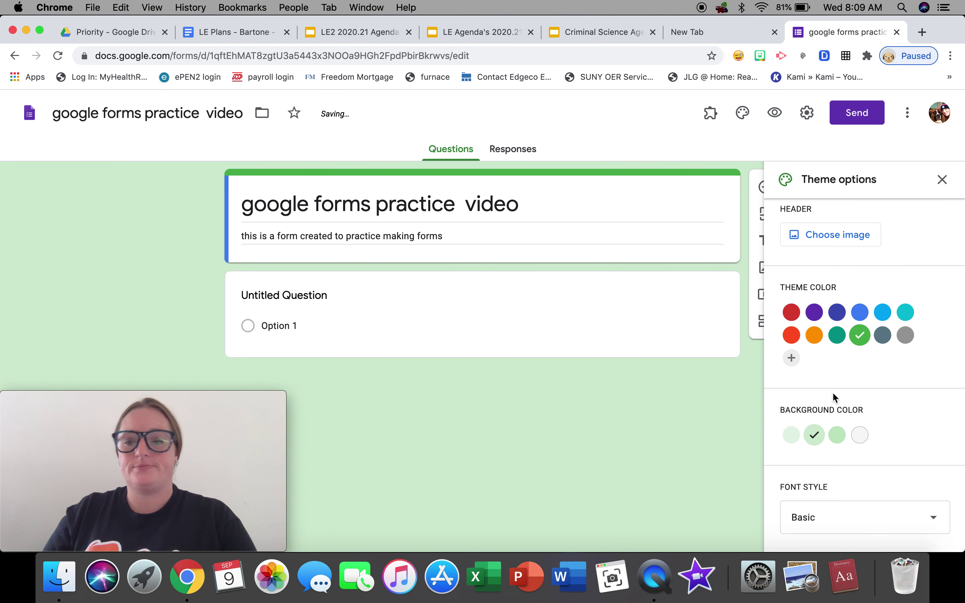
click(881, 529)
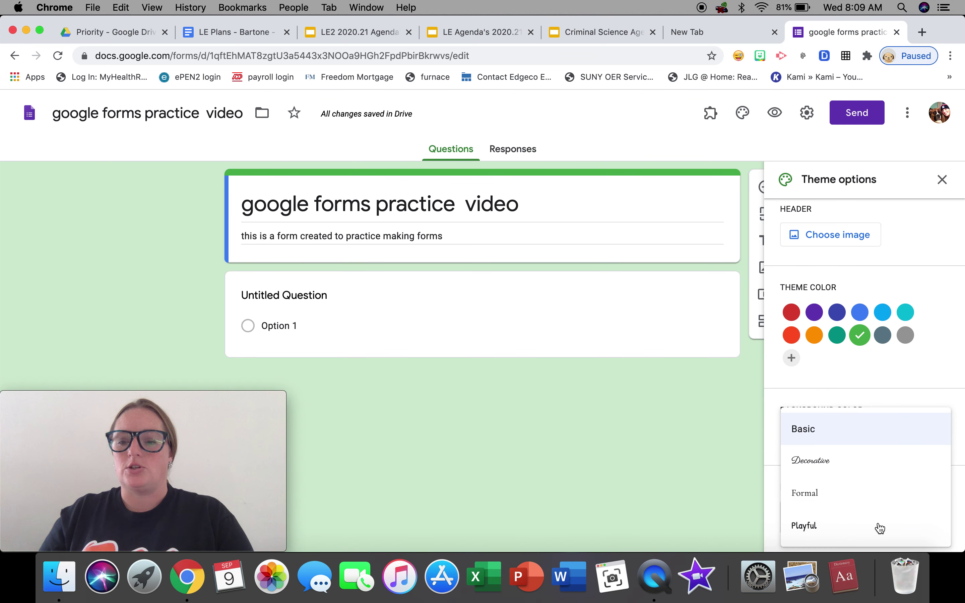
click(862, 525)
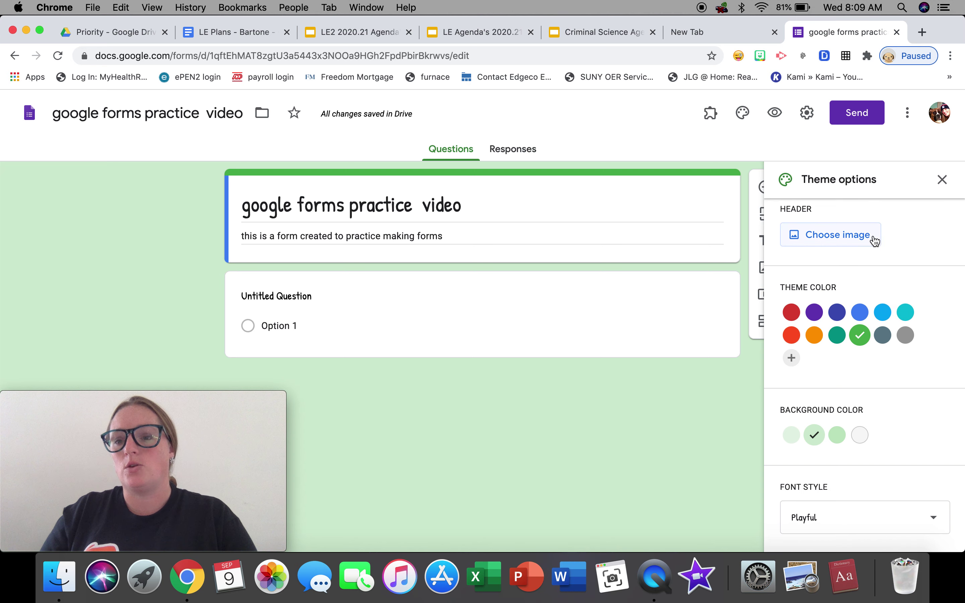
Review the header image choices under themes, upload and photos, and close them without selecting an image.
click(864, 240)
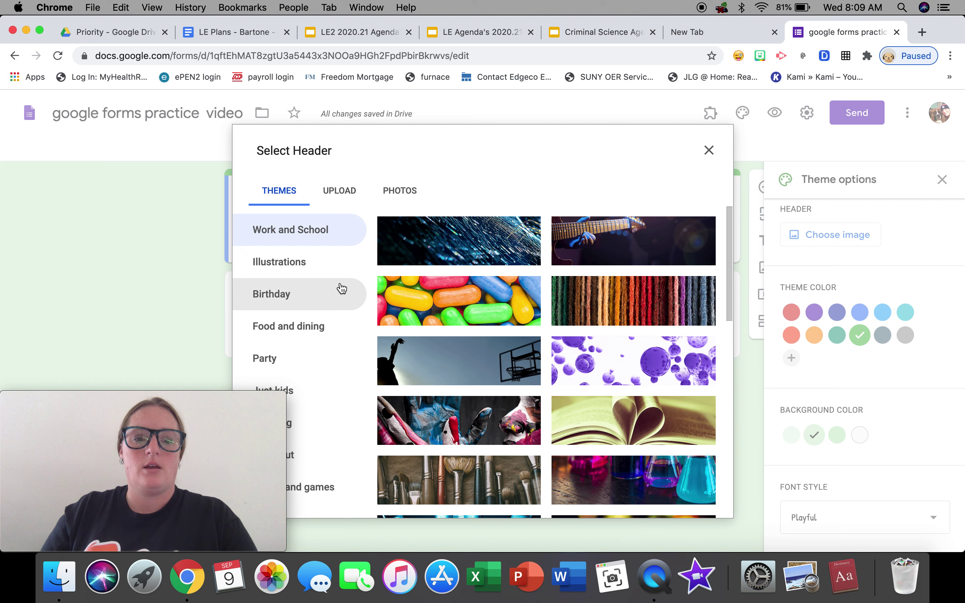
mouse_move(144, 434)
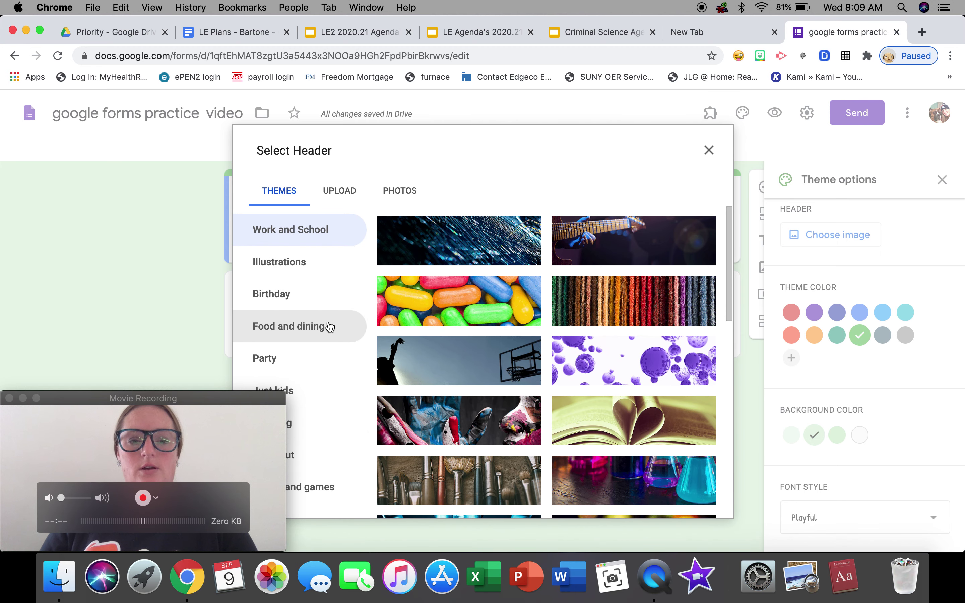
click(339, 190)
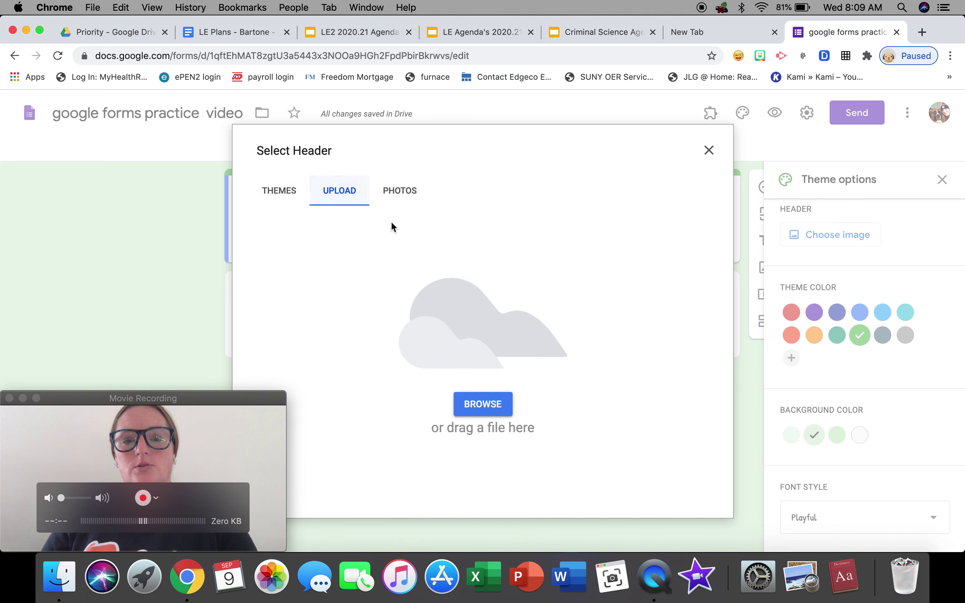
click(400, 190)
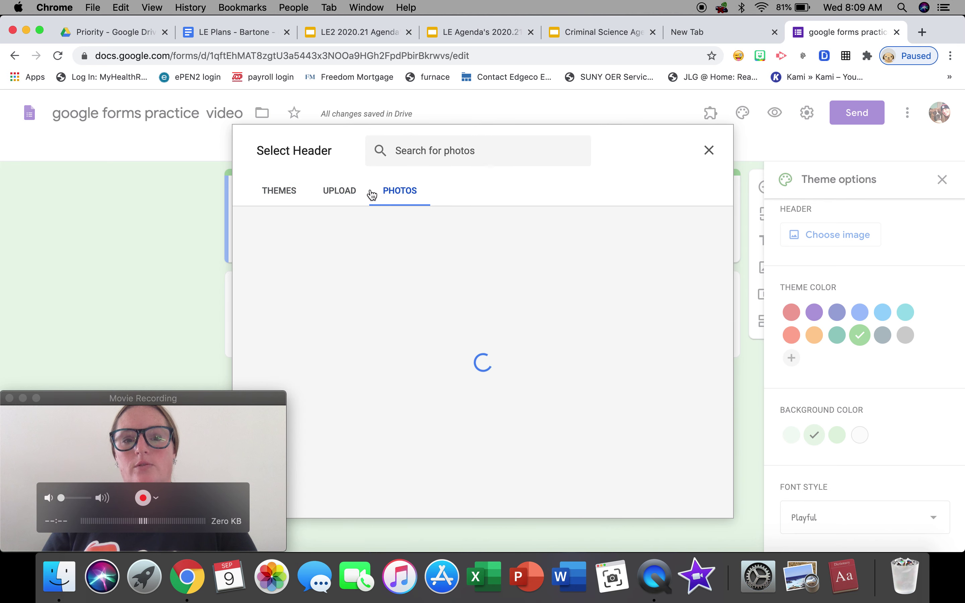
click(339, 192)
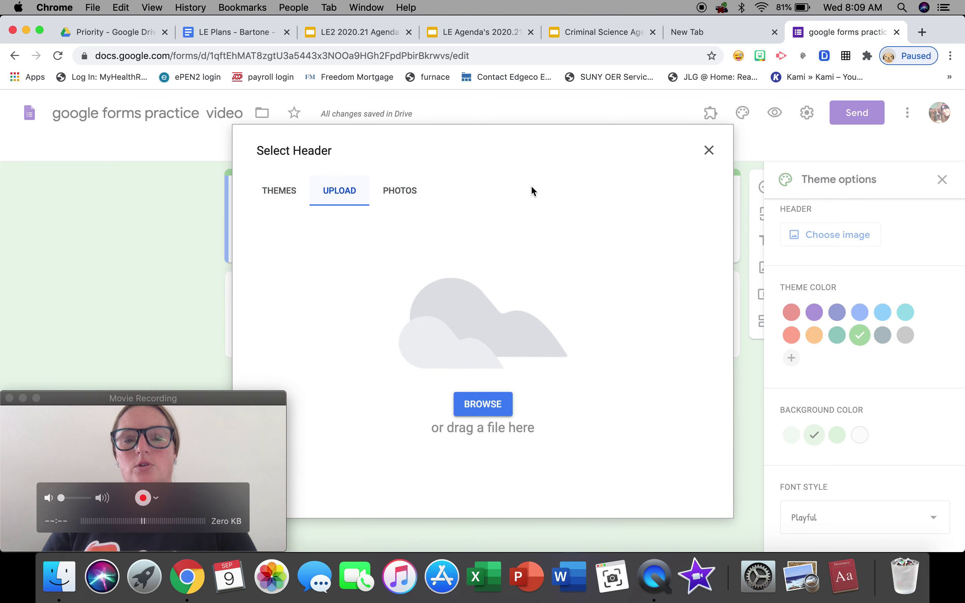
click(709, 151)
click(275, 432)
click(319, 436)
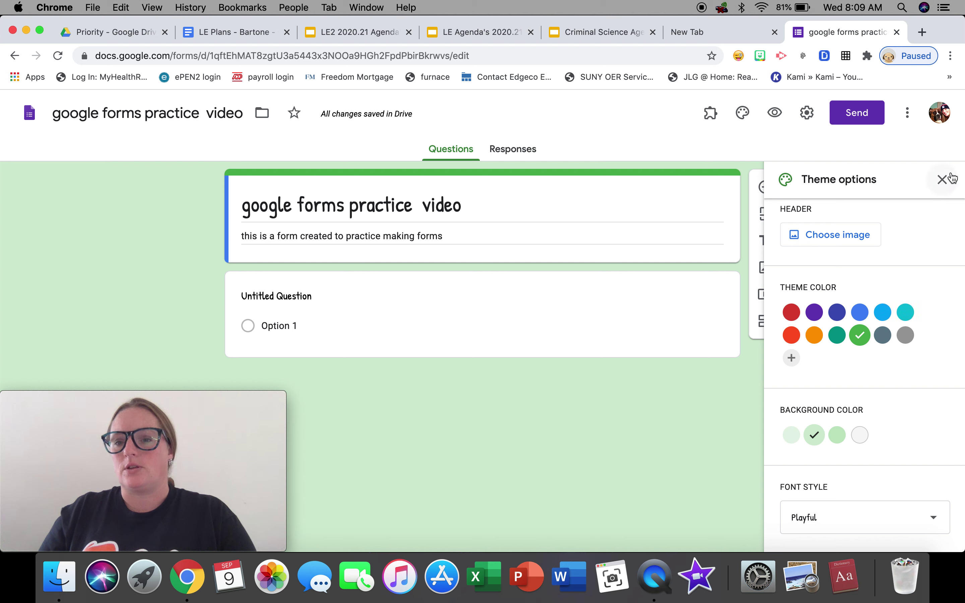
Close the theme options and add a required short-answer question titled "name" directly below the form header.
click(943, 180)
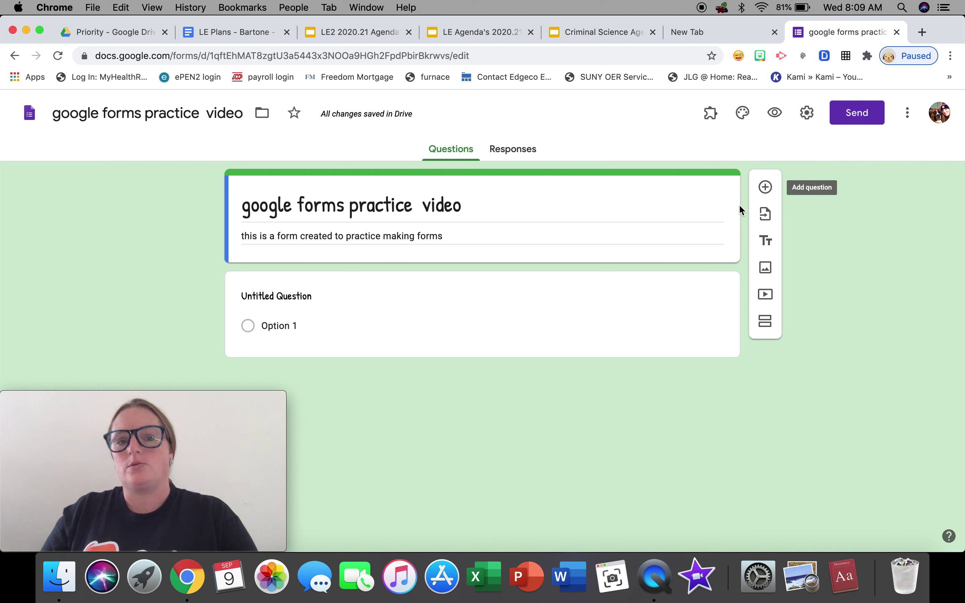
click(765, 188)
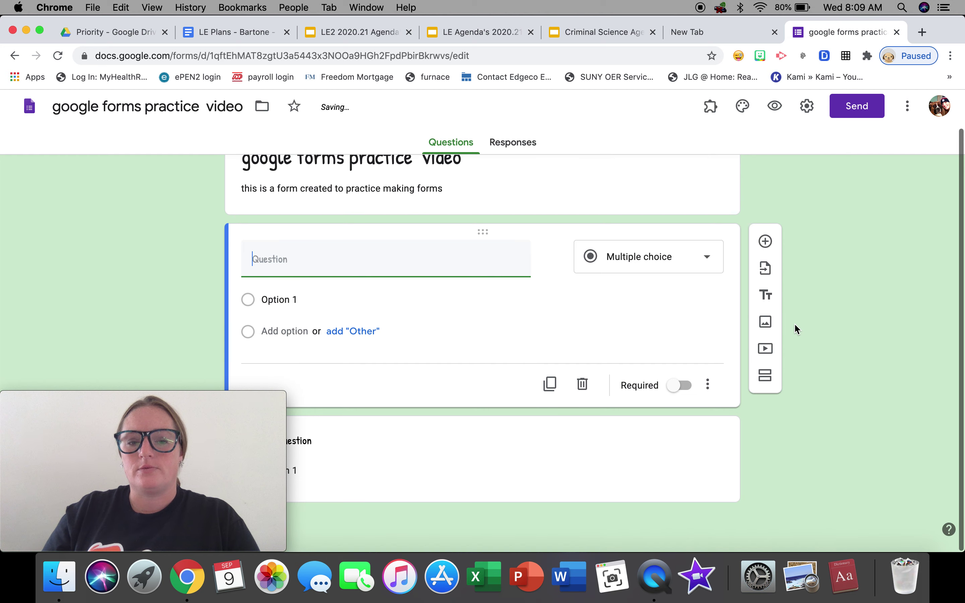
mouse_move(189, 419)
drag(178, 402, 936, 458)
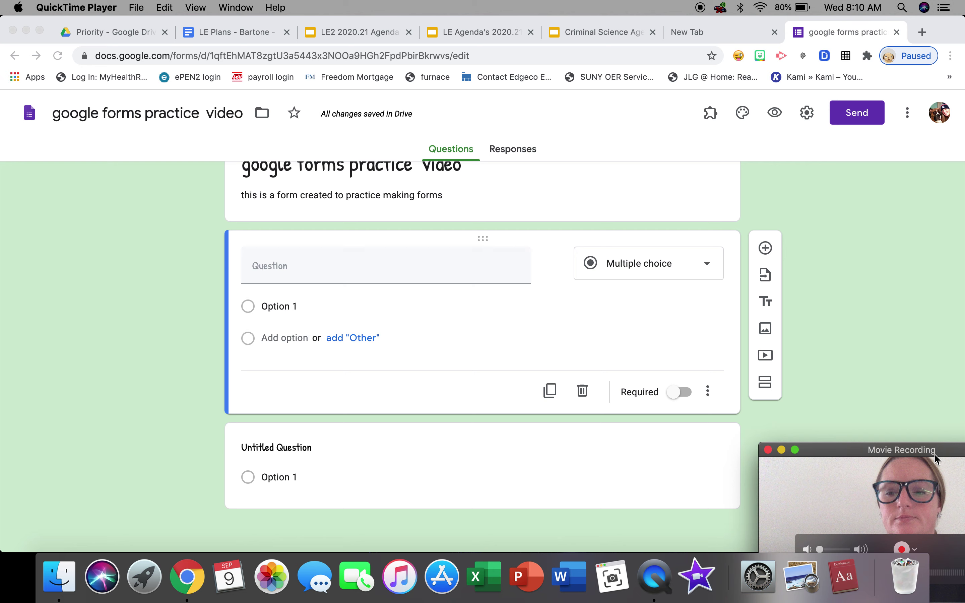
click(922, 402)
click(709, 538)
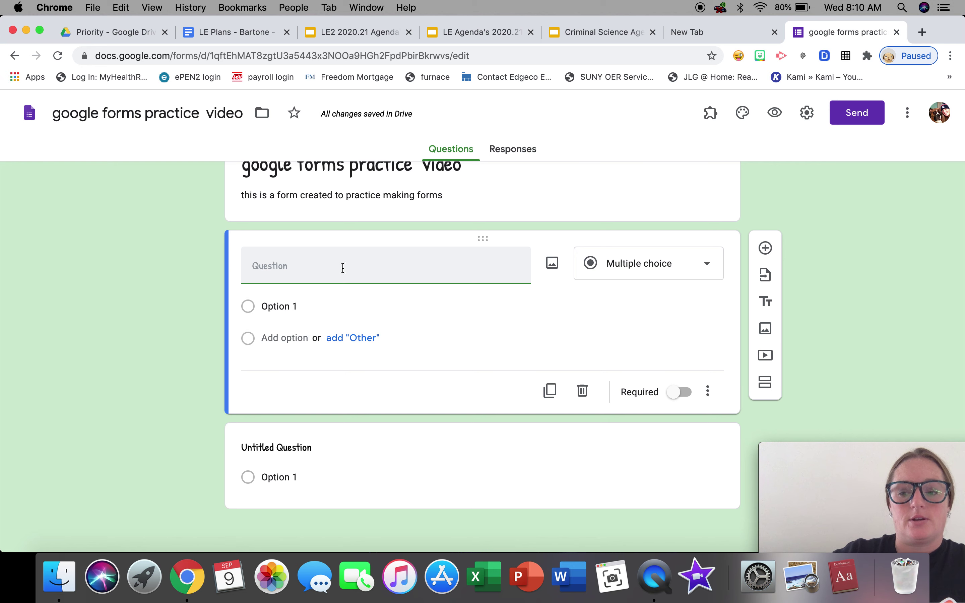
text(name)
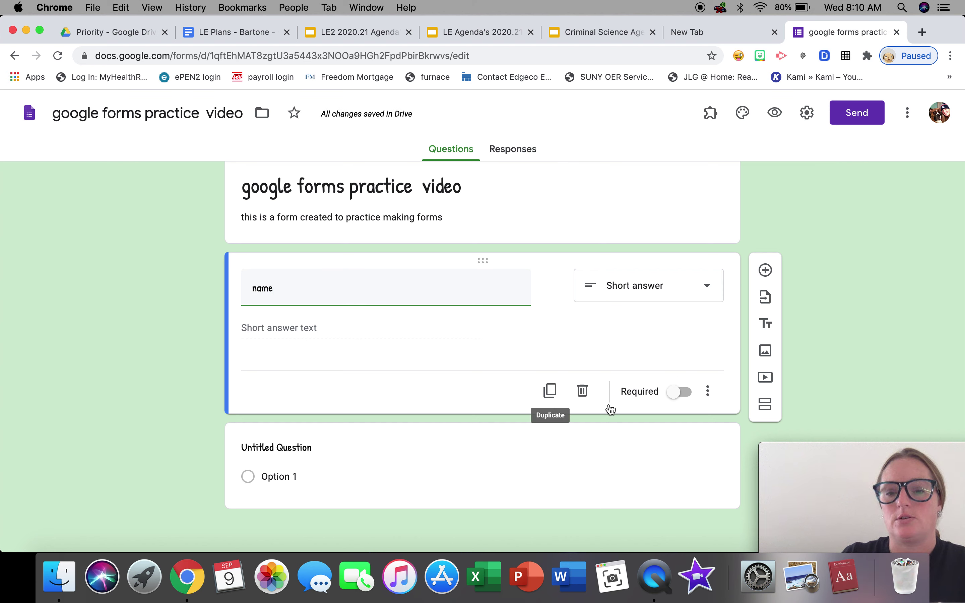
click(676, 393)
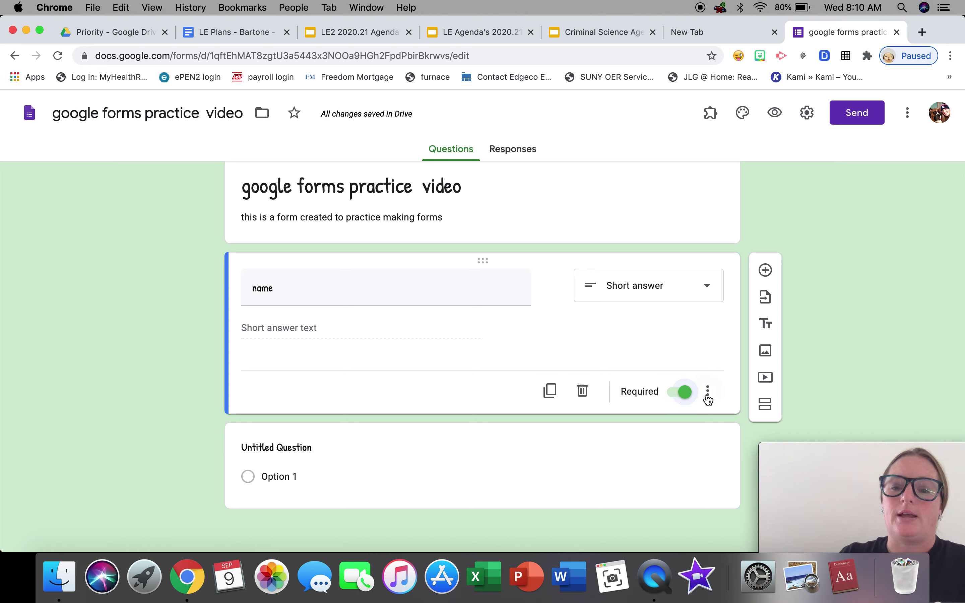
Title the untitled multiple-choice question "what is the cell part that provides energy for the cell?".
click(381, 450)
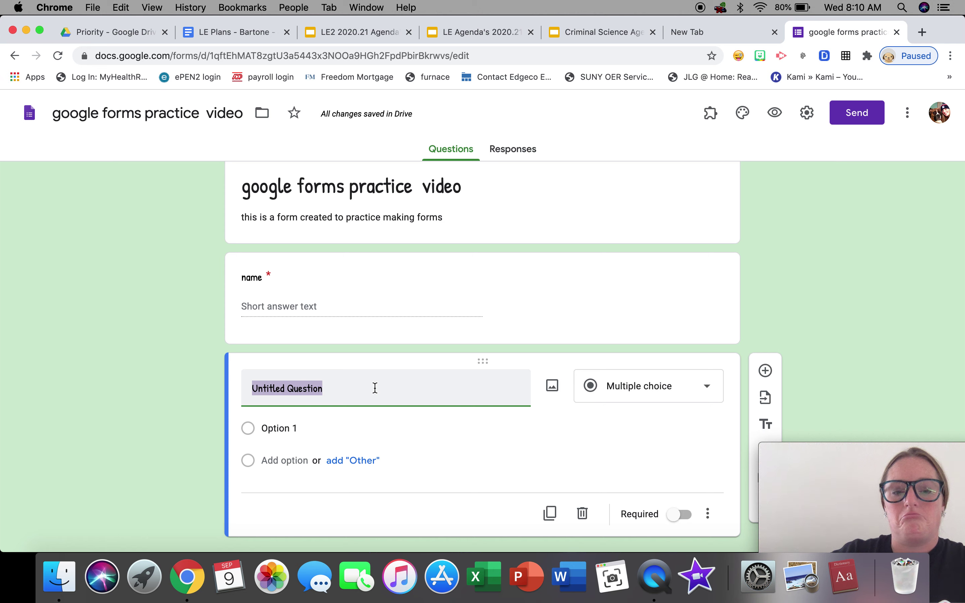
text(what is the cell part that pfov)
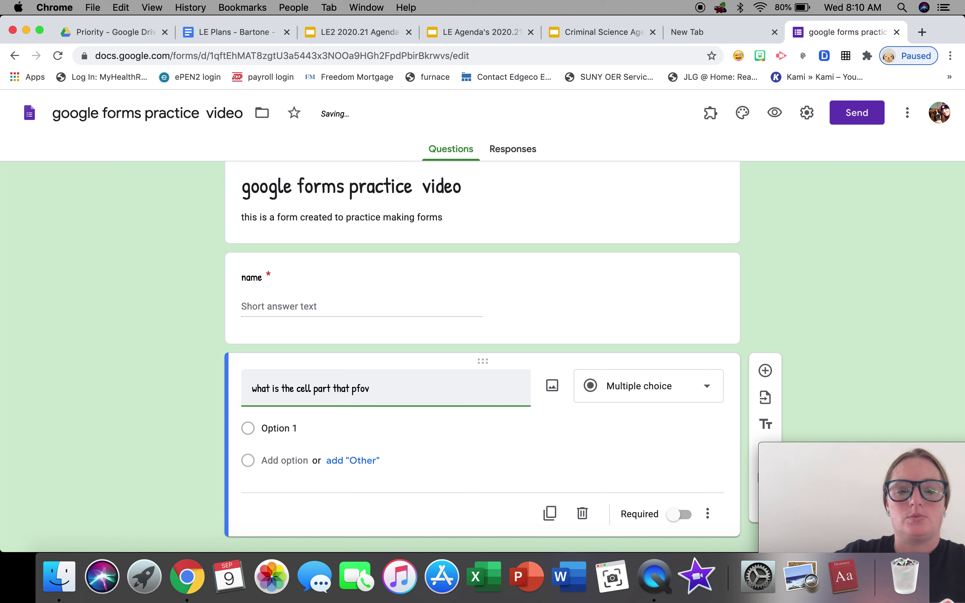
key(BackSpace)
key(BackSpace)
key(BackSpace)
text(rovides energy for the cell)
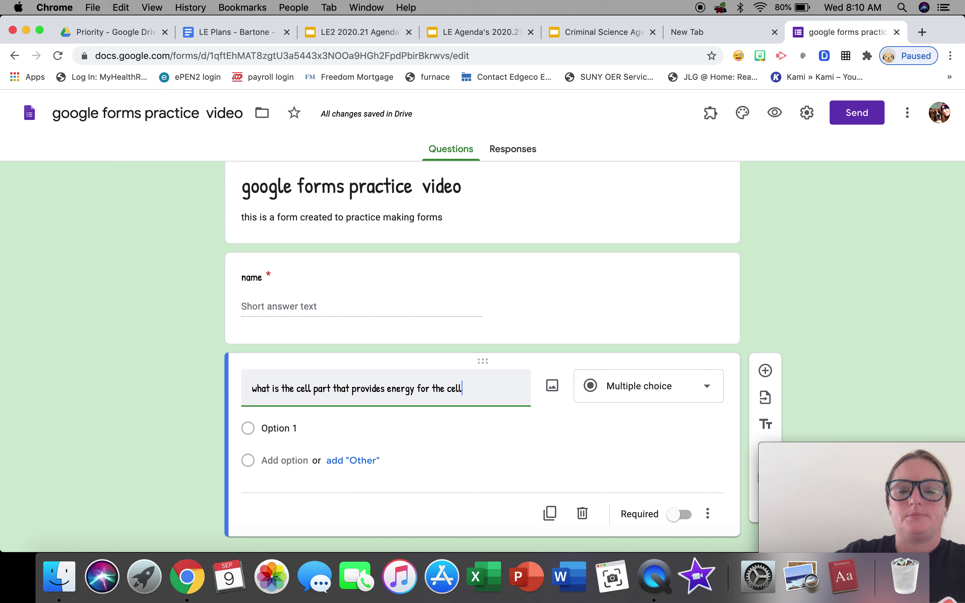
Enter the answer options cell membrane, mitochondria, ribosome and nucleus for the cell energy question, and make it required.
click(296, 428)
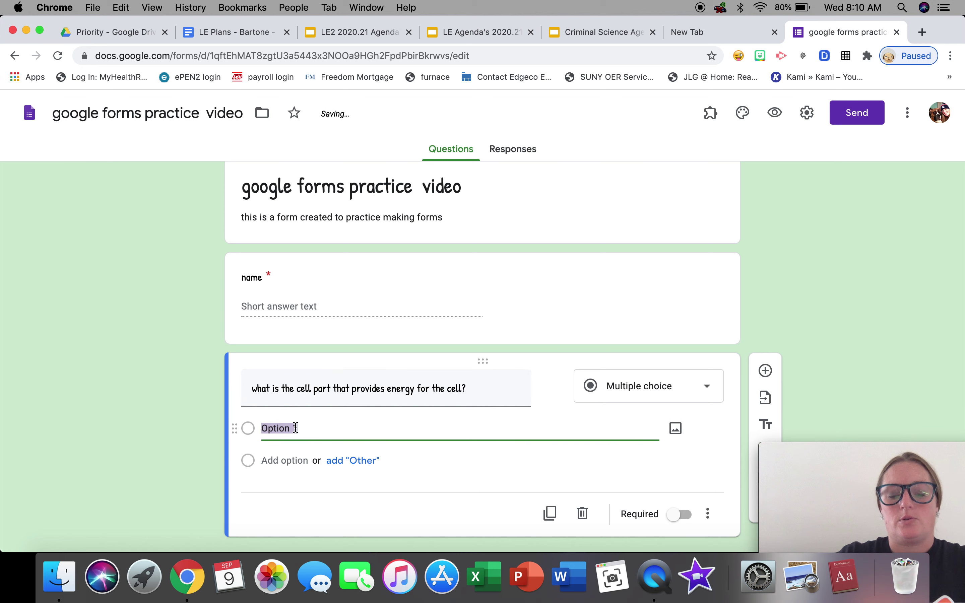
text(cell me)
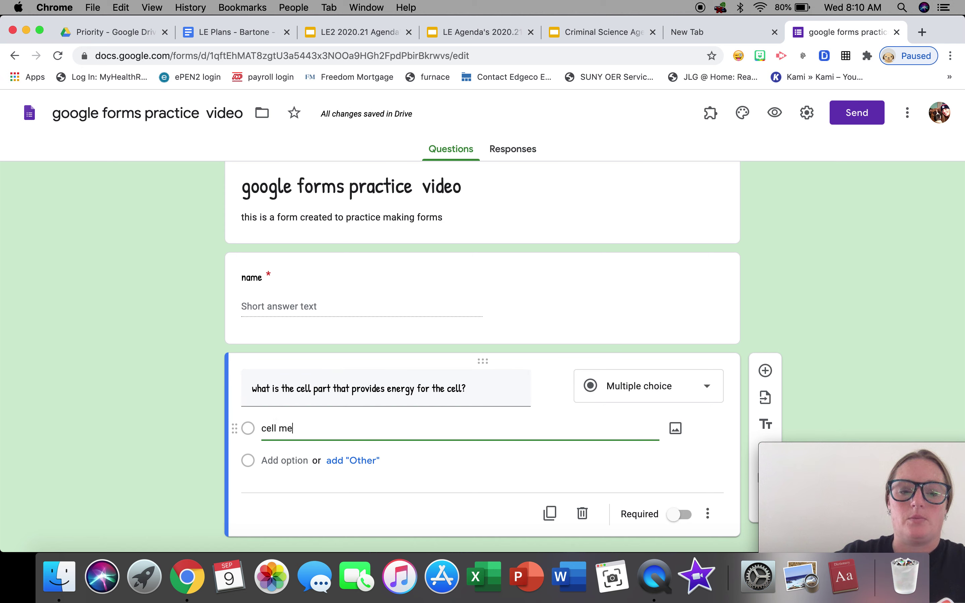
text(mbrane)
key(Return)
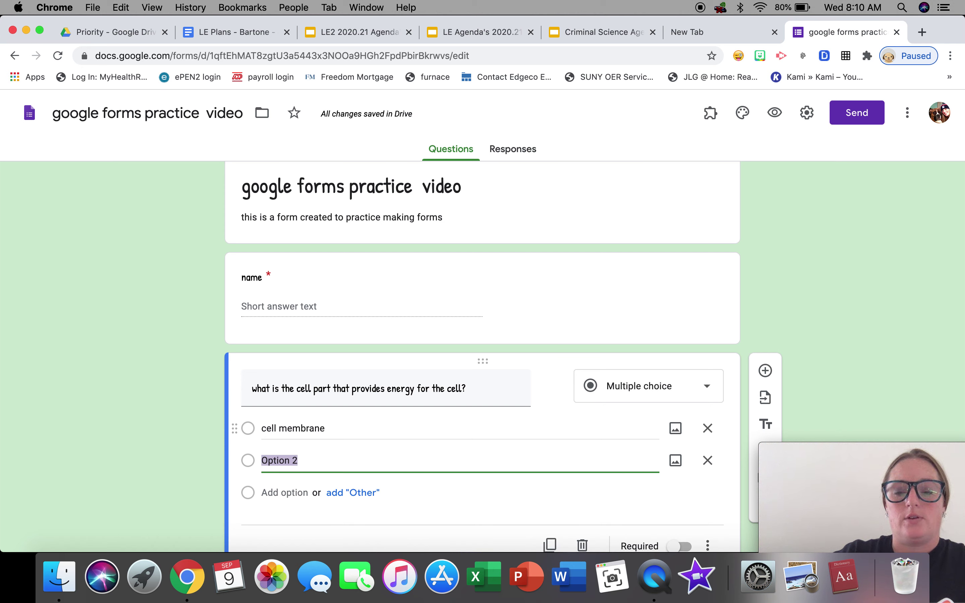
text(mitochondria)
key(Return)
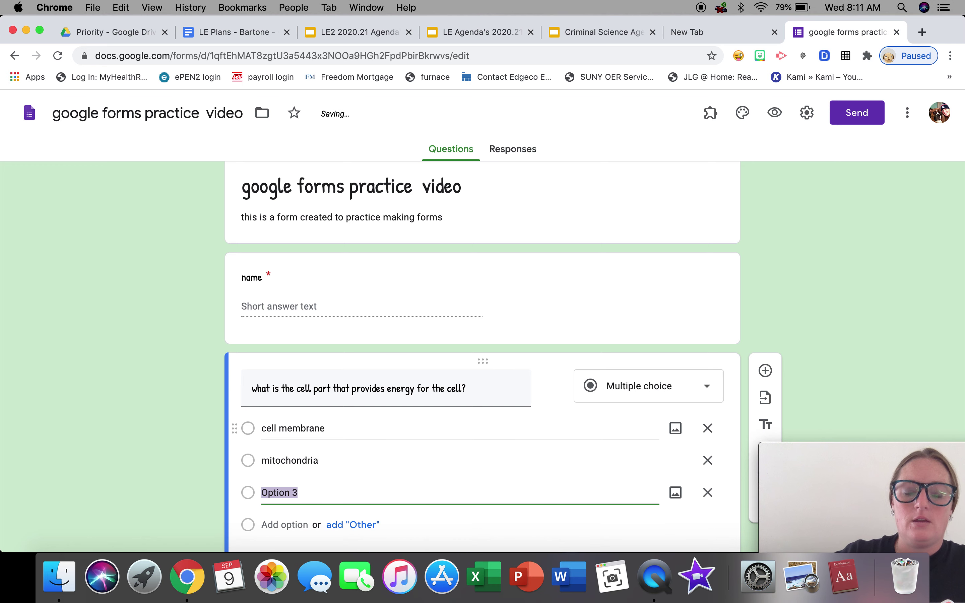
text(ribosome)
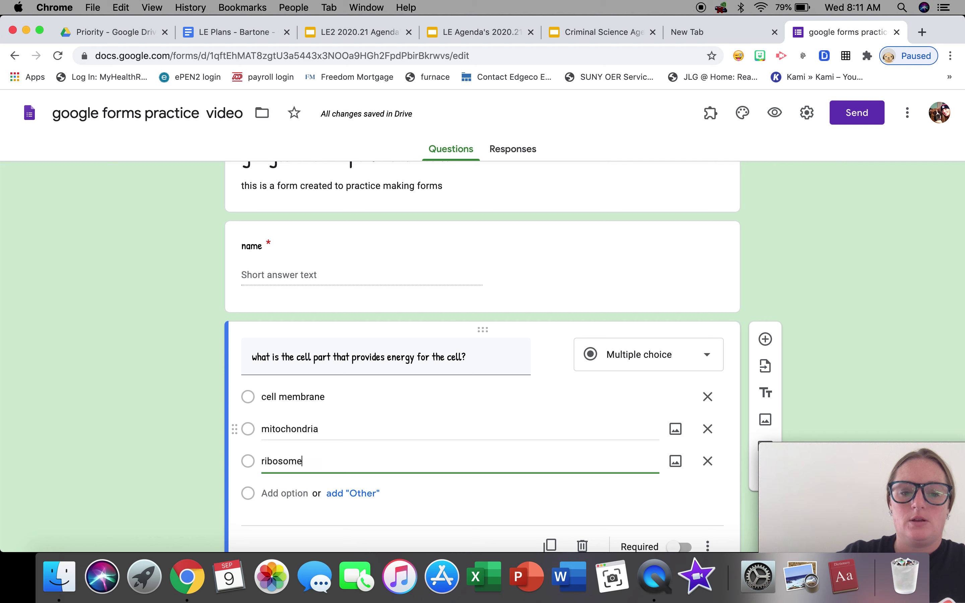
key(Return)
text(nucu)
key(BackSpace)
text(leus)
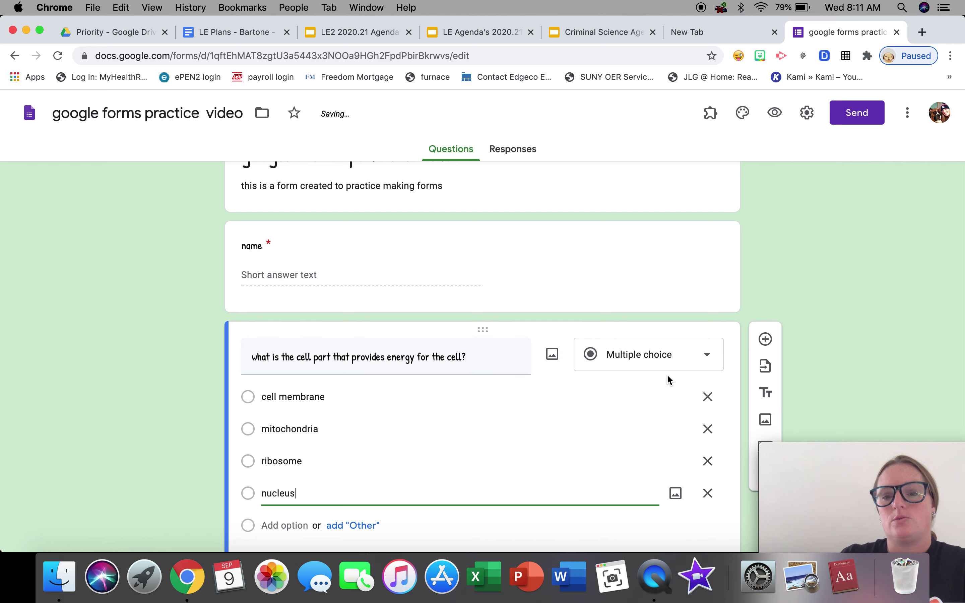
scroll(667, 379, down, 3)
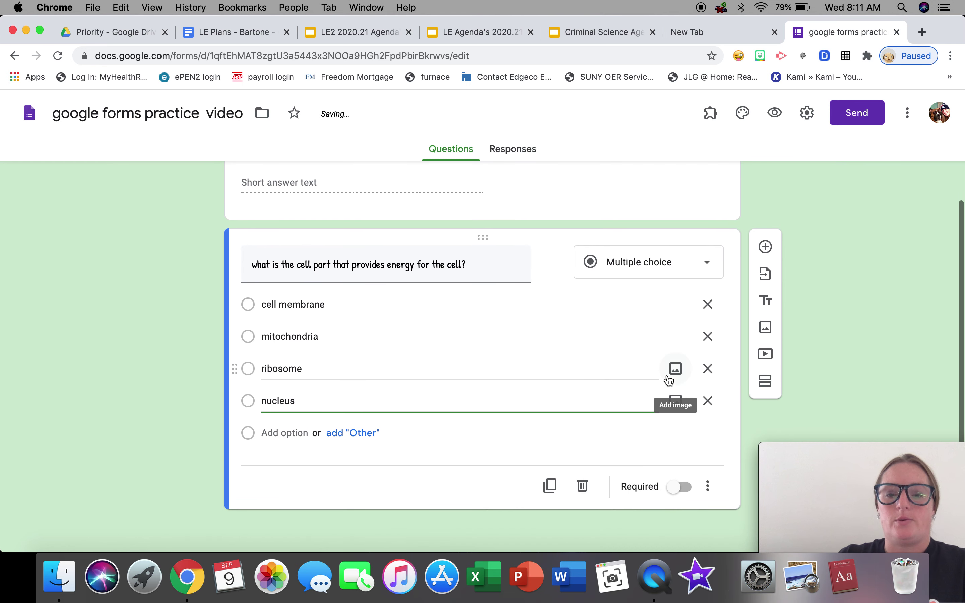
click(675, 488)
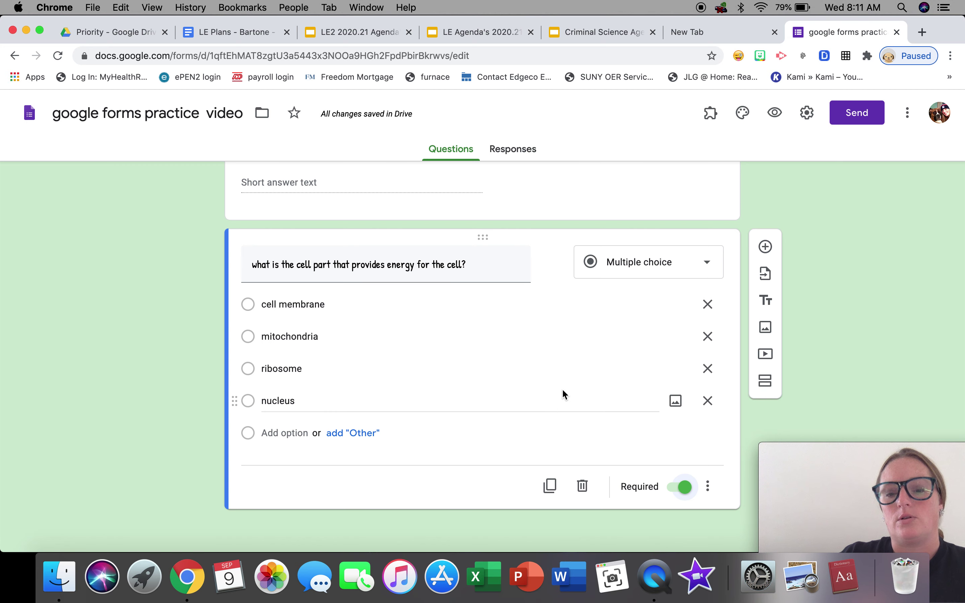
Turn the form into a quiz in its settings and save the change.
click(814, 119)
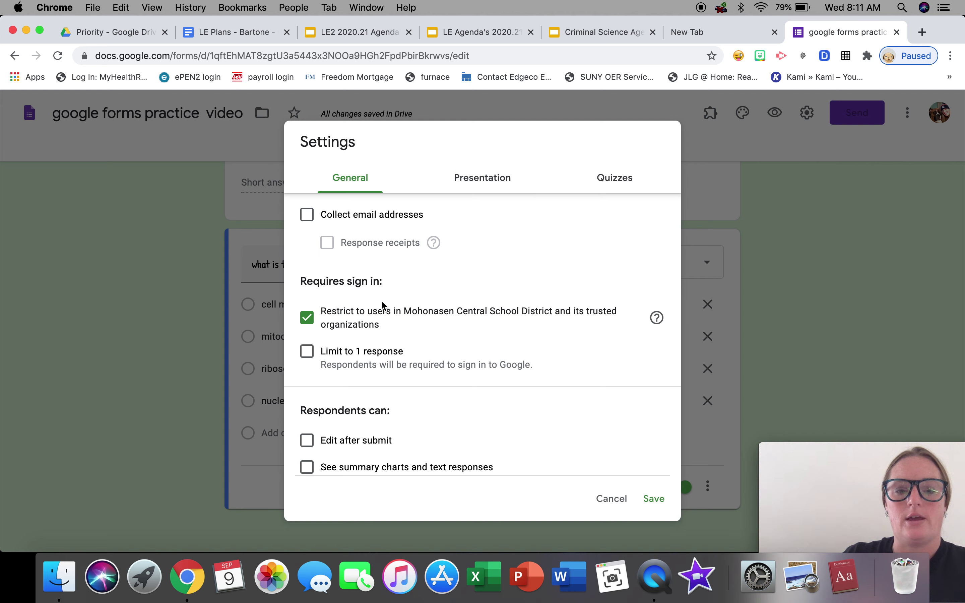
click(605, 191)
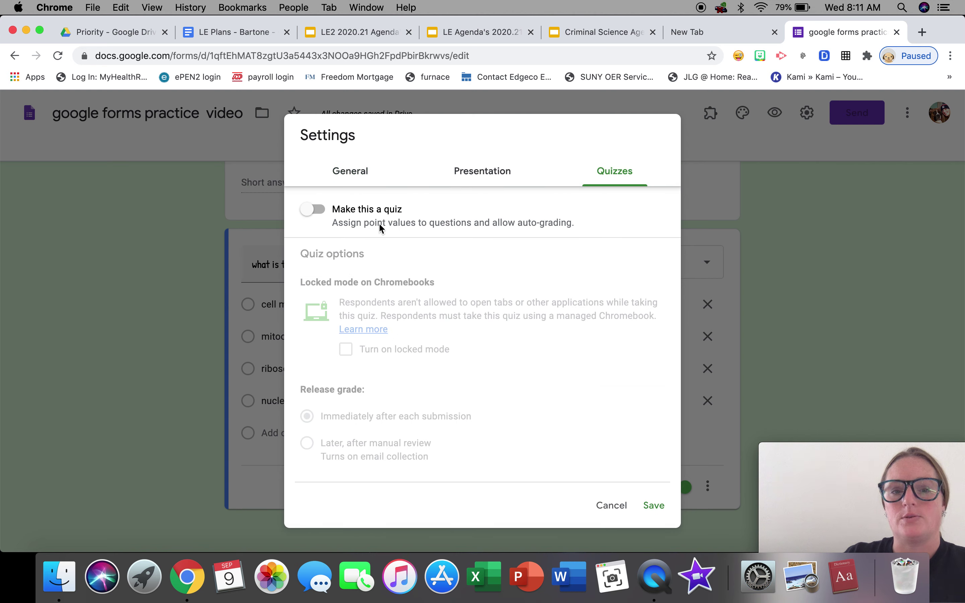
click(314, 216)
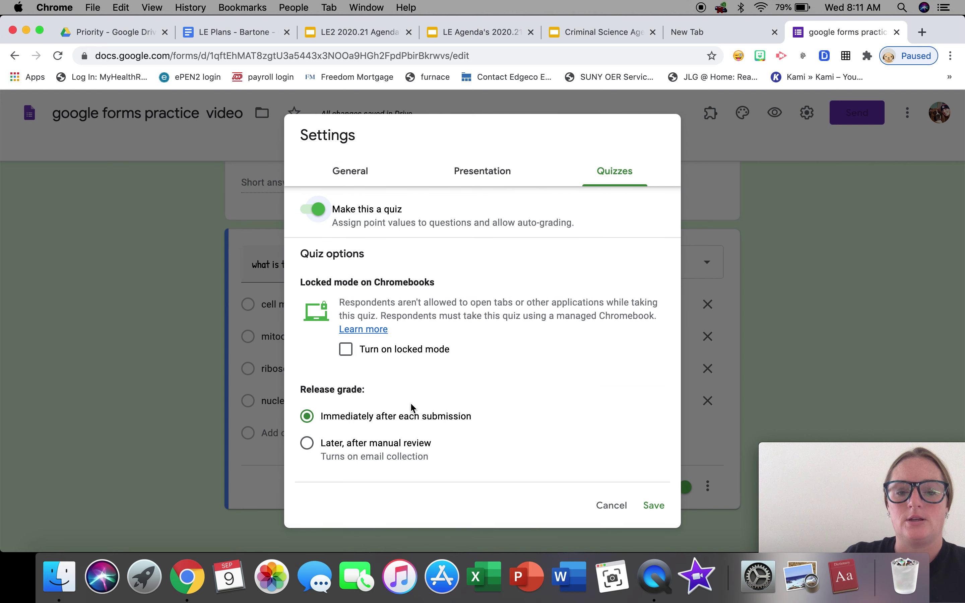
click(666, 503)
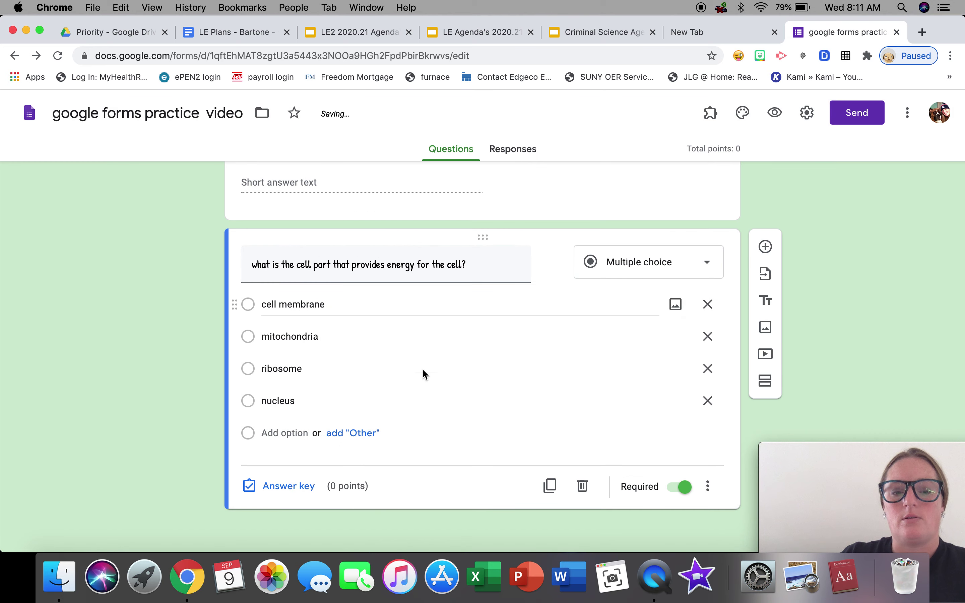
Set the cell energy question's answer key to mitochondria, worth 1 point.
click(304, 484)
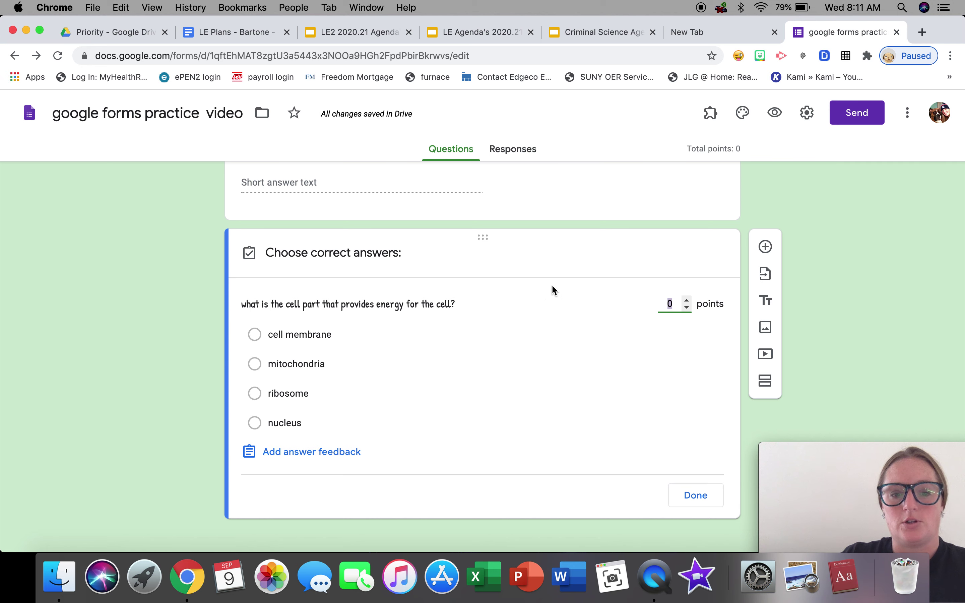
click(688, 301)
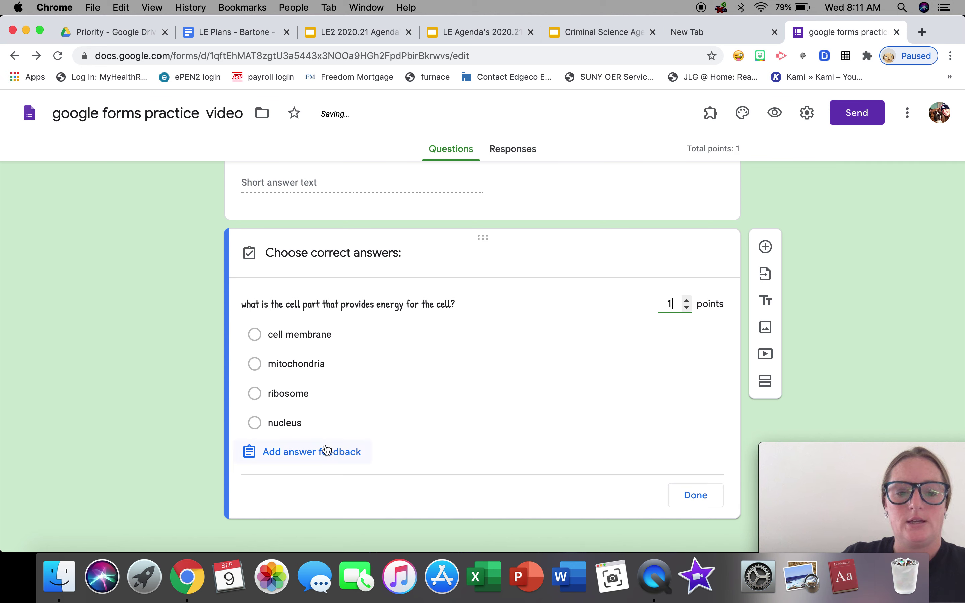
click(255, 365)
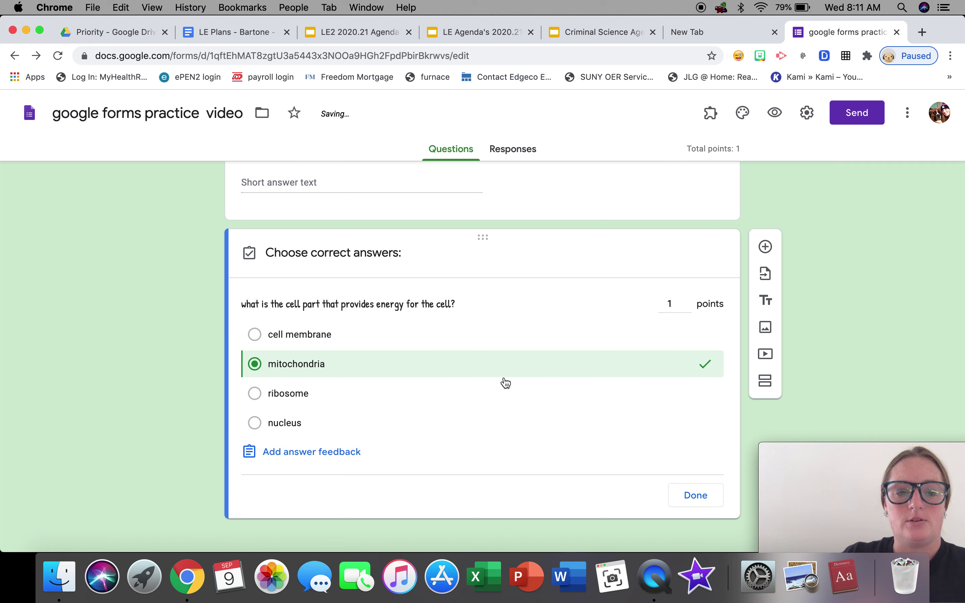
click(695, 494)
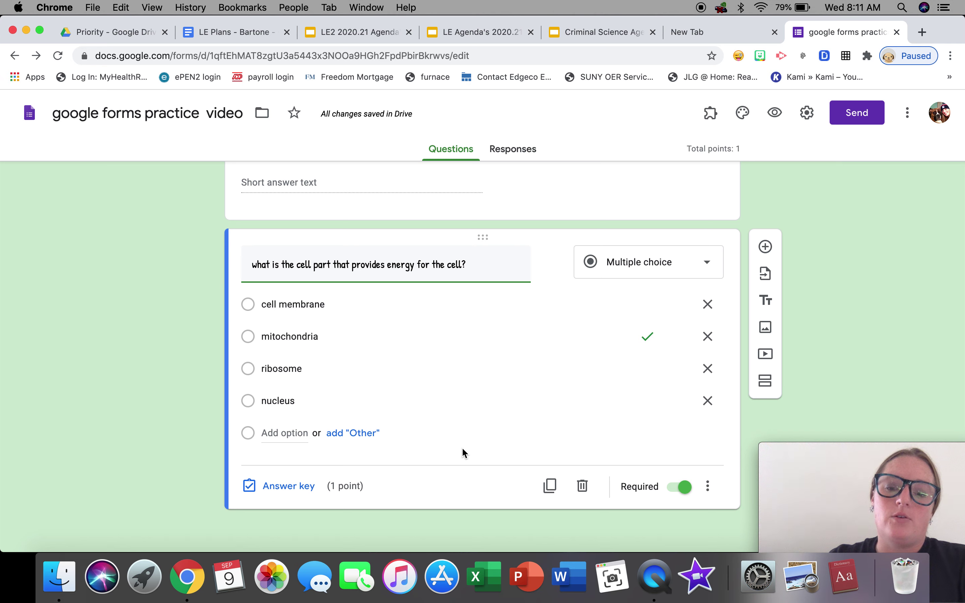
scroll(500, 283, up, 3)
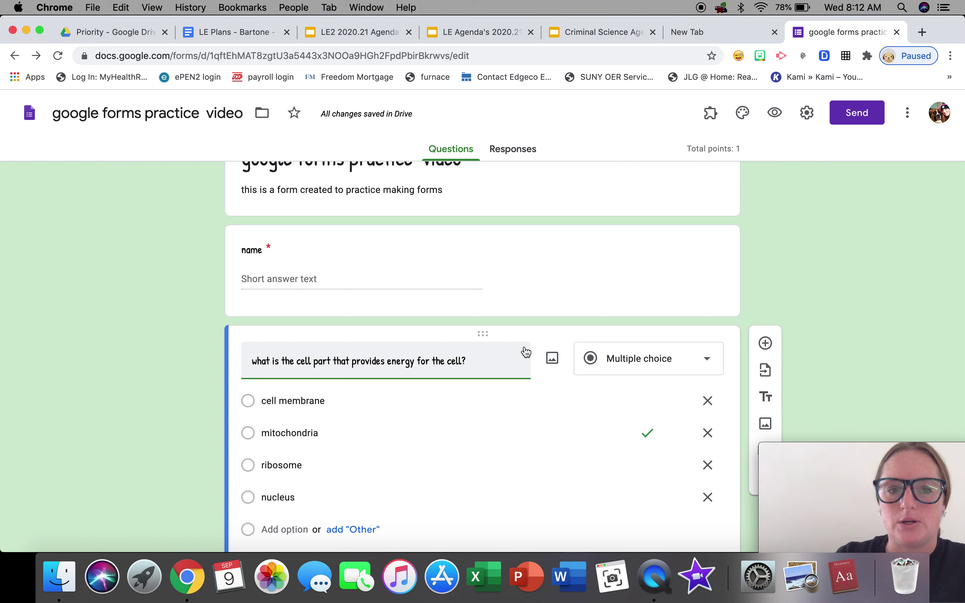
scroll(524, 311, down, 5)
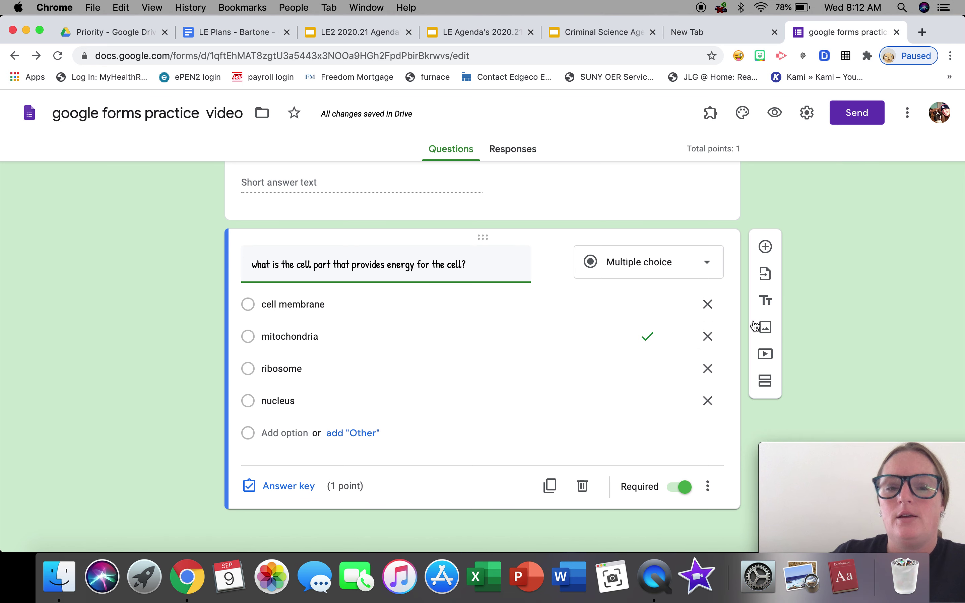
scroll(623, 265, up, 1)
scroll(713, 248, down, 1)
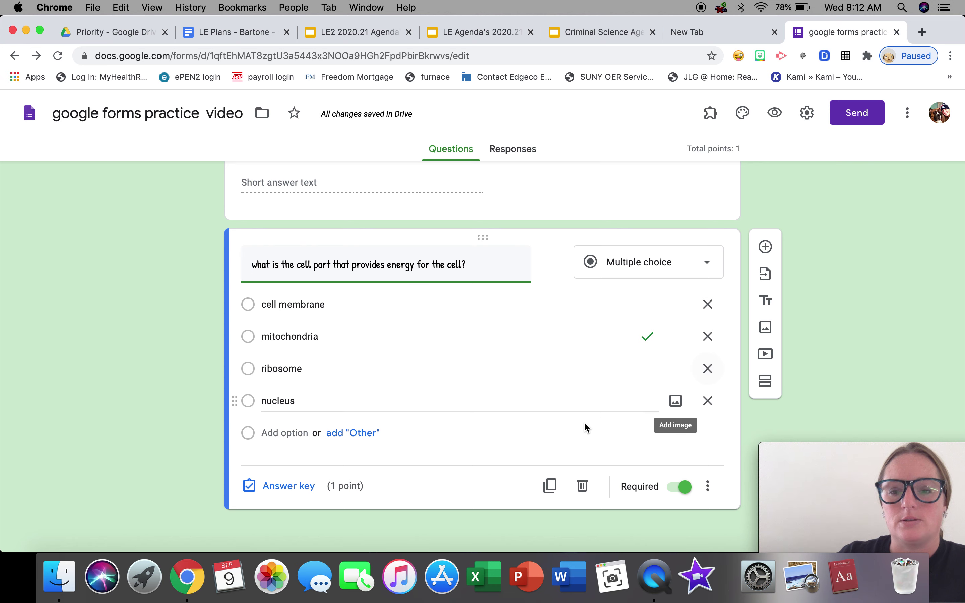
Add the incorrect-answer feedback "not the ribosome silly" to the cell energy question's answer key.
click(304, 485)
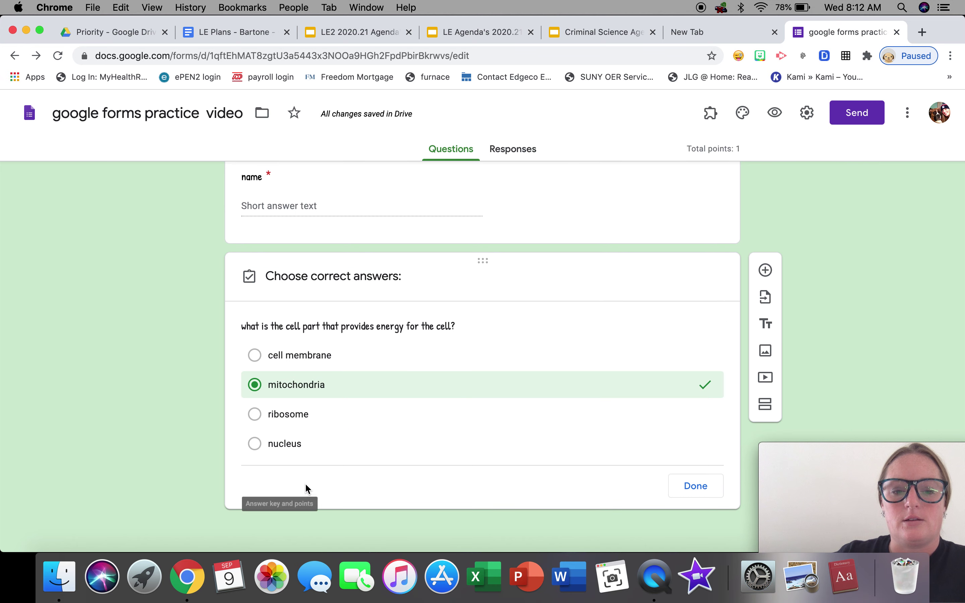
click(324, 442)
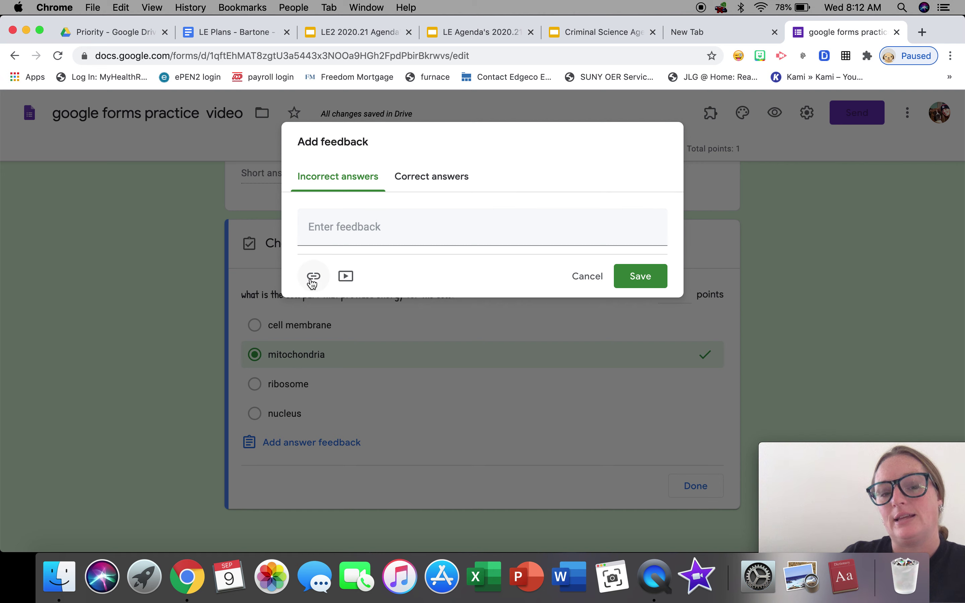
click(369, 233)
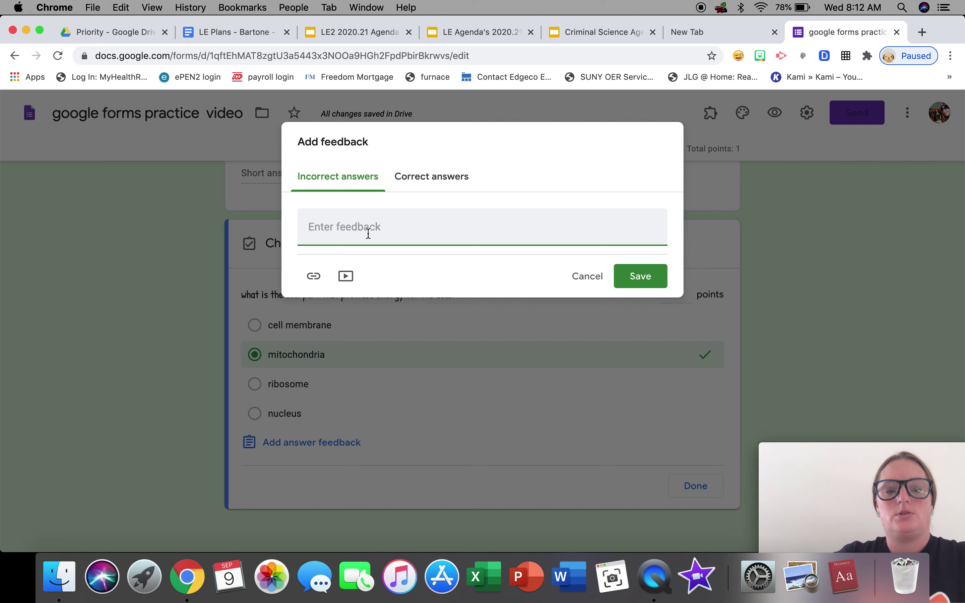
text(not the ri)
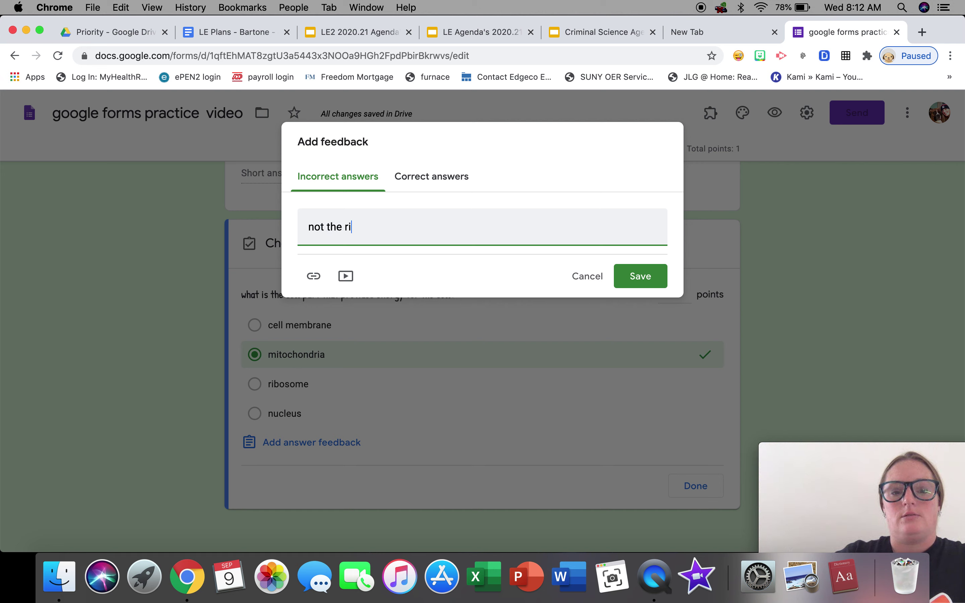
text(bosome silly)
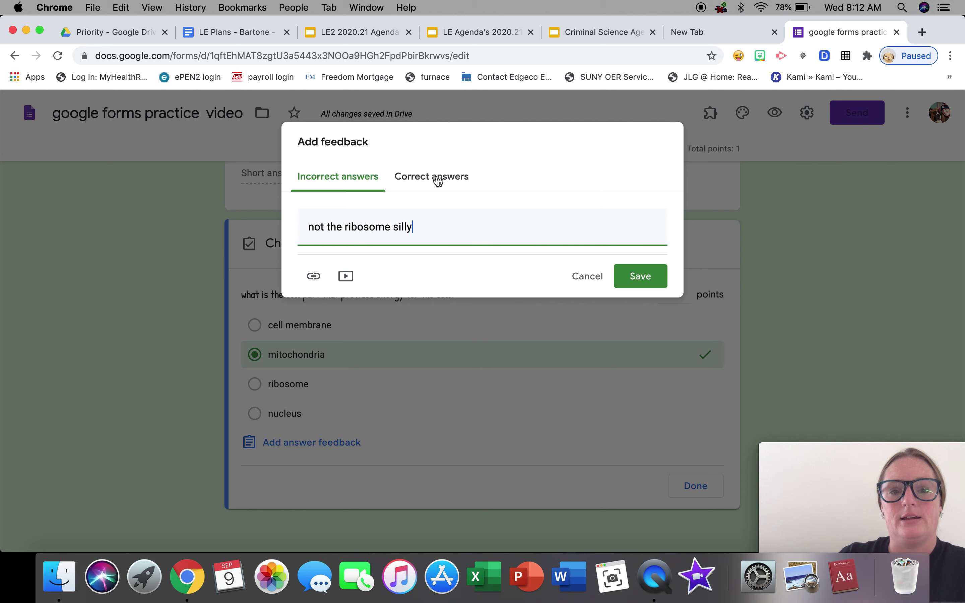
click(627, 278)
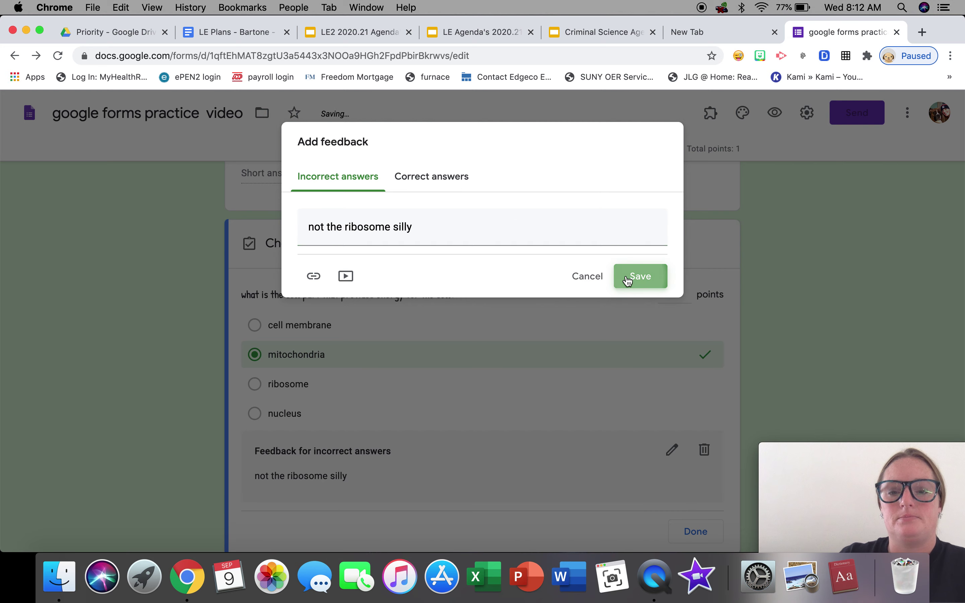
scroll(511, 406, down, 2)
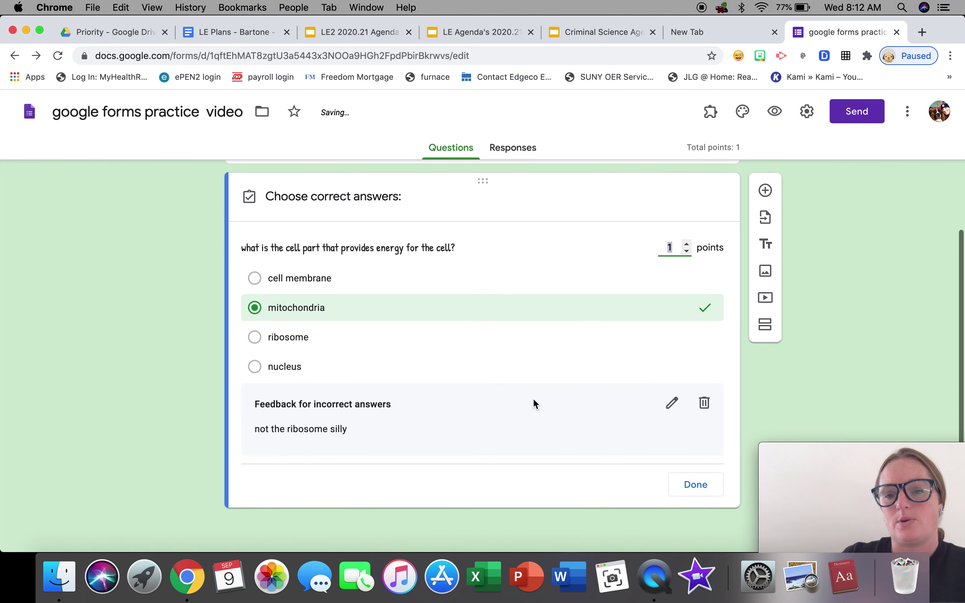
Finish editing the cell energy question's answer key and look over the available question types.
click(696, 486)
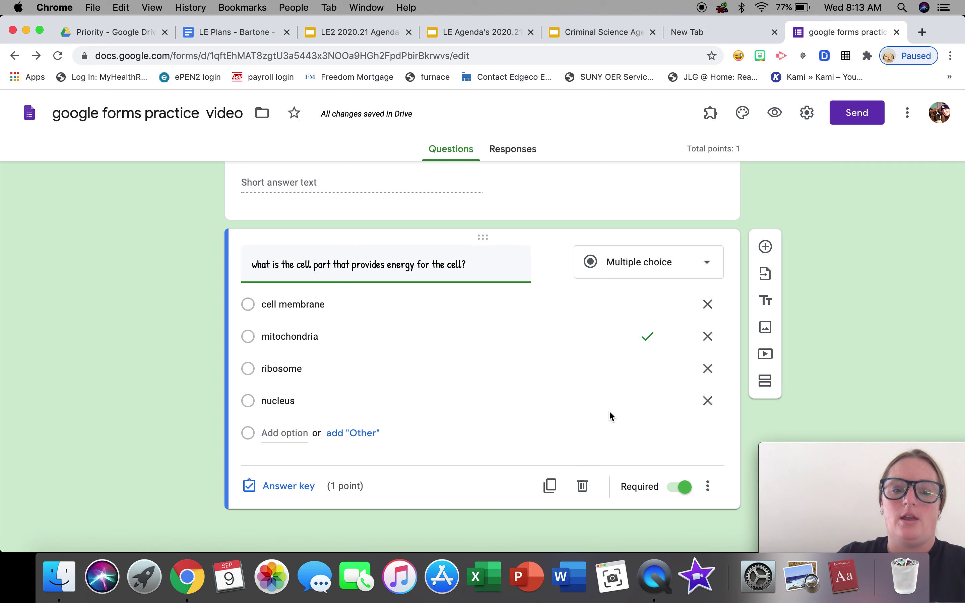
click(655, 263)
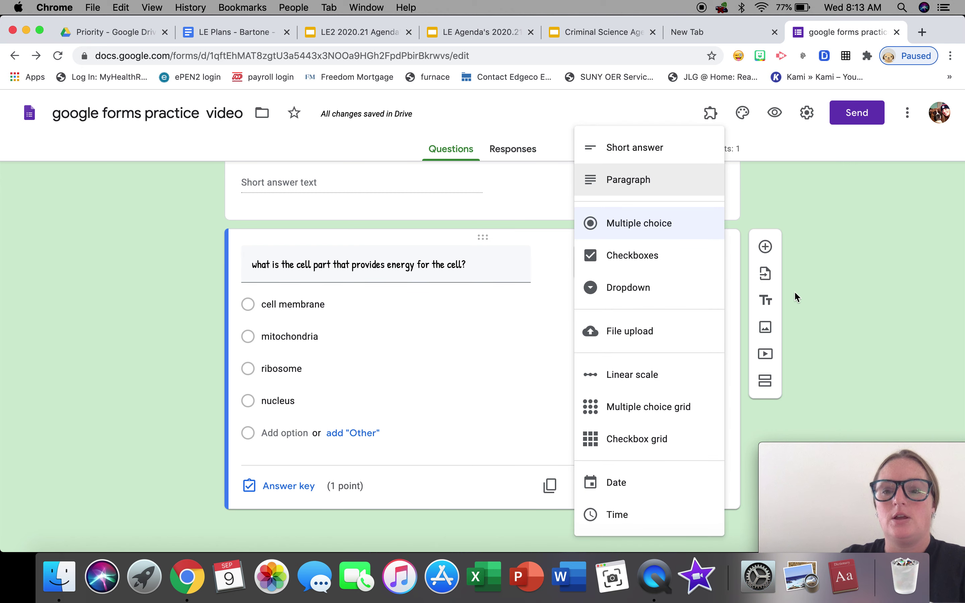
click(804, 304)
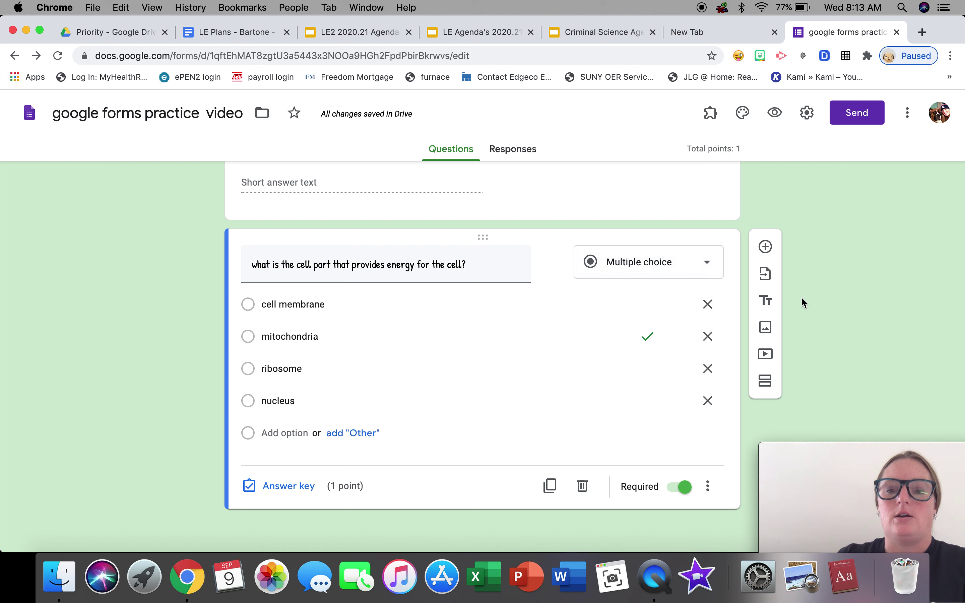
Reopen the cell energy question's answer key to review its correct answer, points and feedback.
click(275, 495)
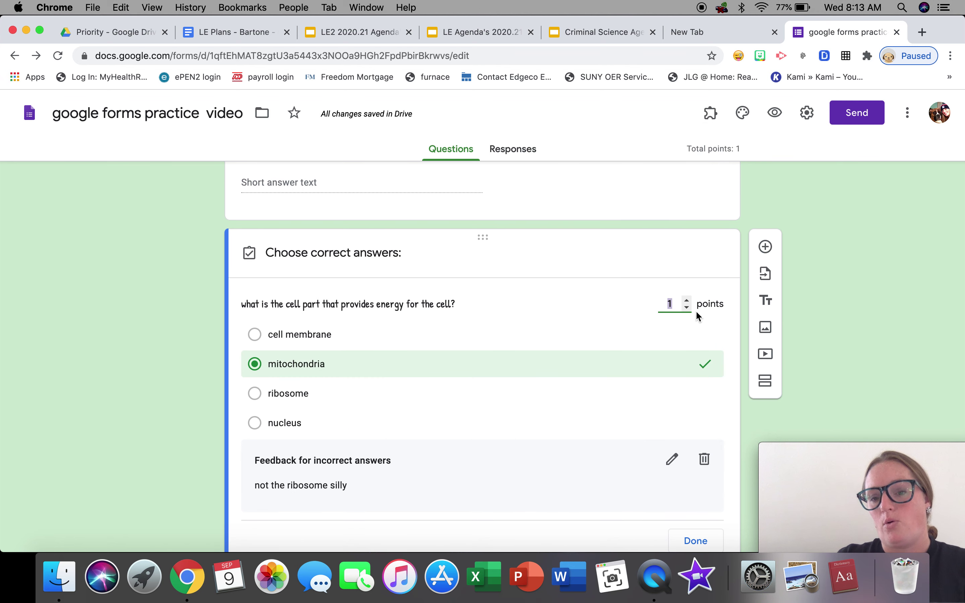
scroll(416, 375, down, 1)
scroll(415, 375, up, 3)
scroll(423, 371, down, 2)
scroll(428, 371, down, 2)
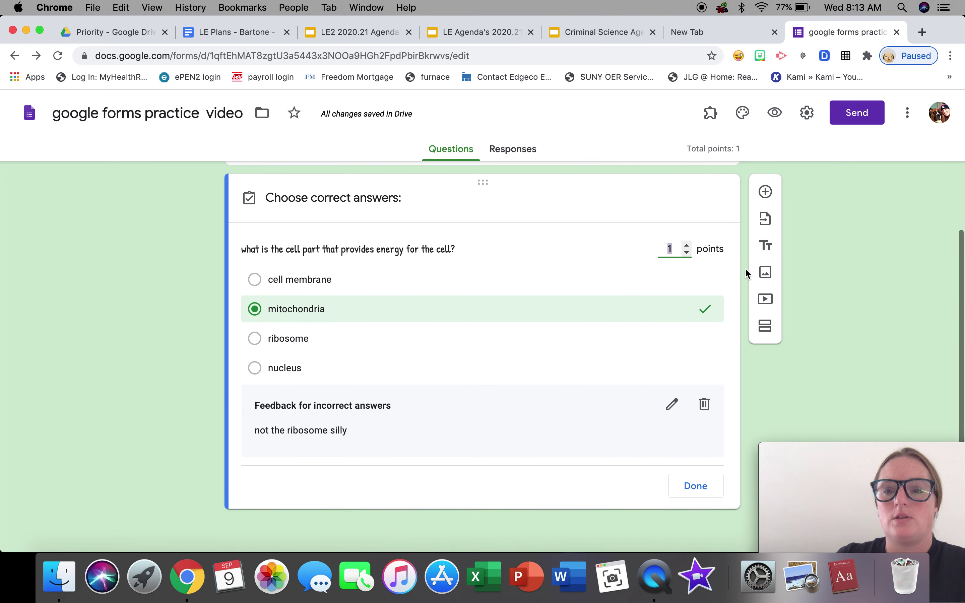
Start inserting an image into the form and browse the Google Drive folders as a possible source.
click(766, 273)
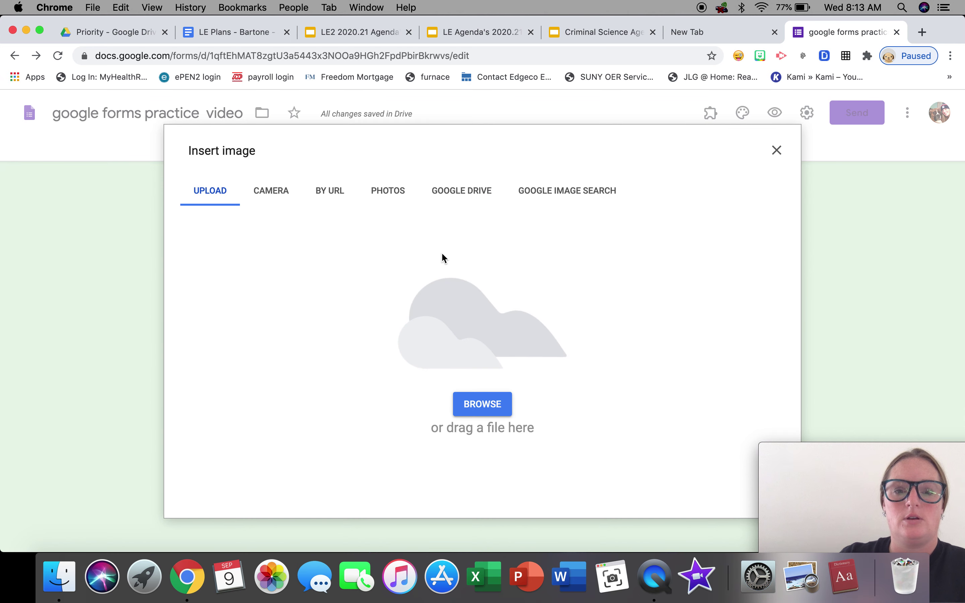
click(381, 194)
click(445, 195)
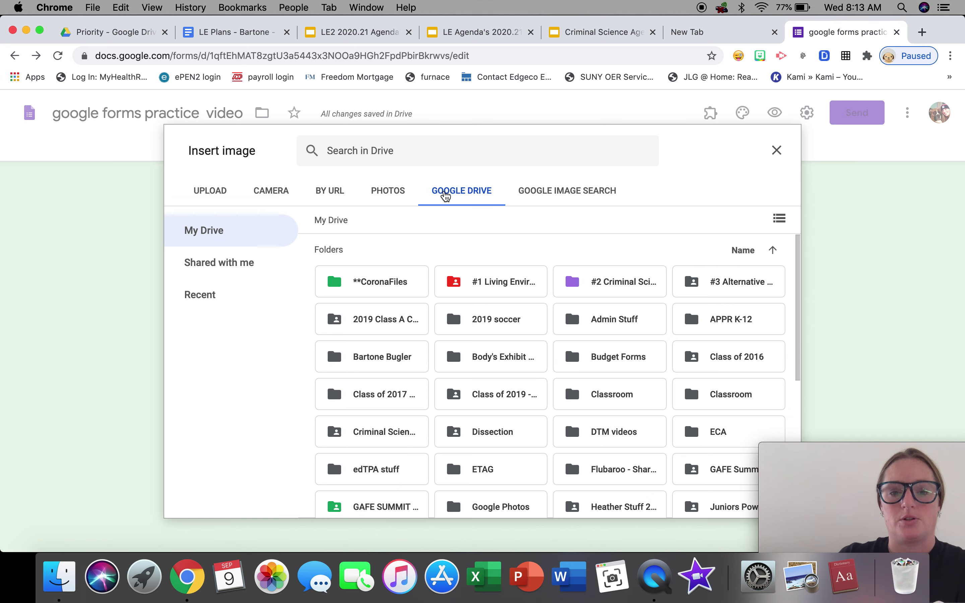
scroll(475, 263, down, 6)
scroll(474, 264, down, 3)
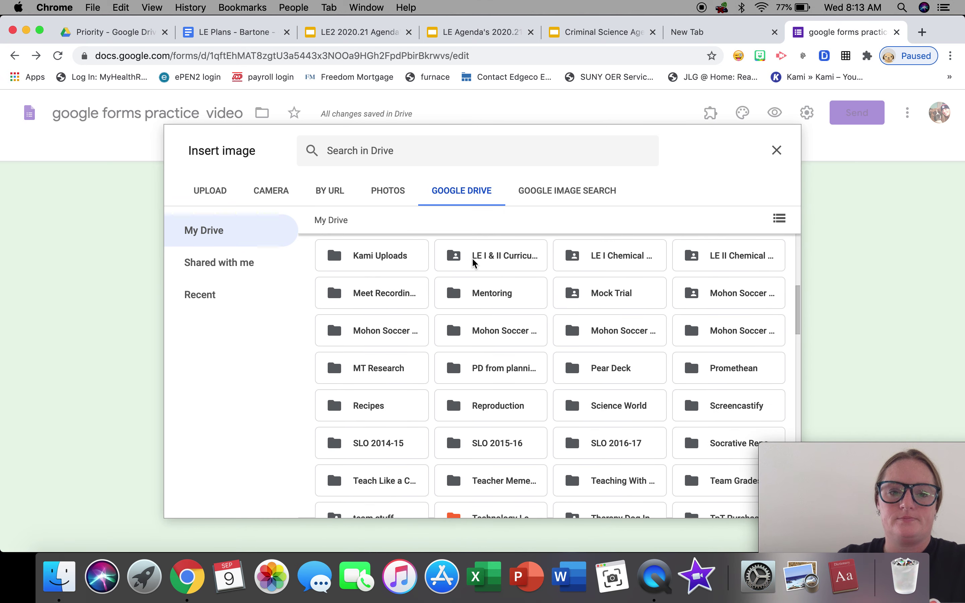
click(417, 151)
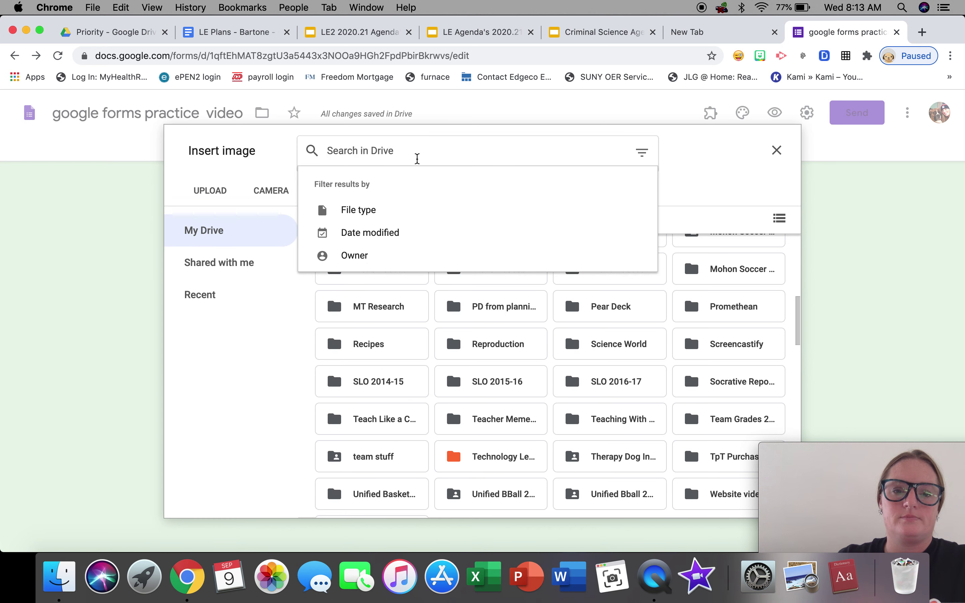
click(705, 188)
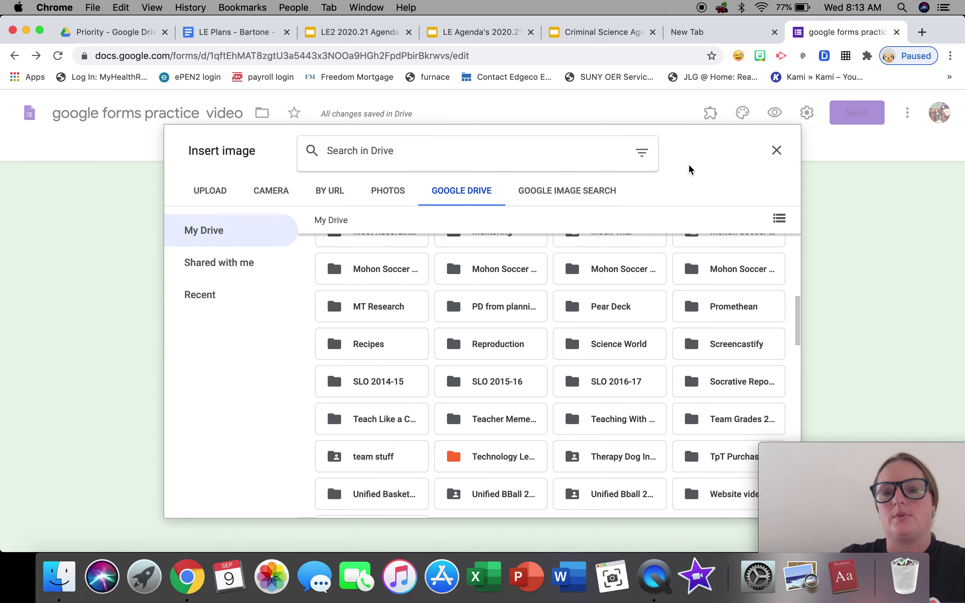
Search Google Images for "dog" and look through the pictures.
click(618, 190)
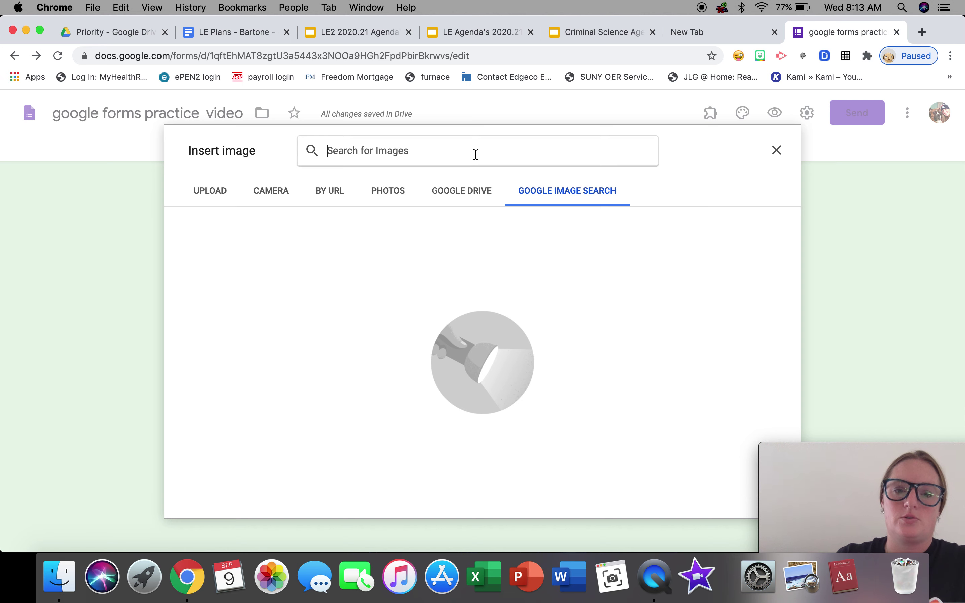
text(dog)
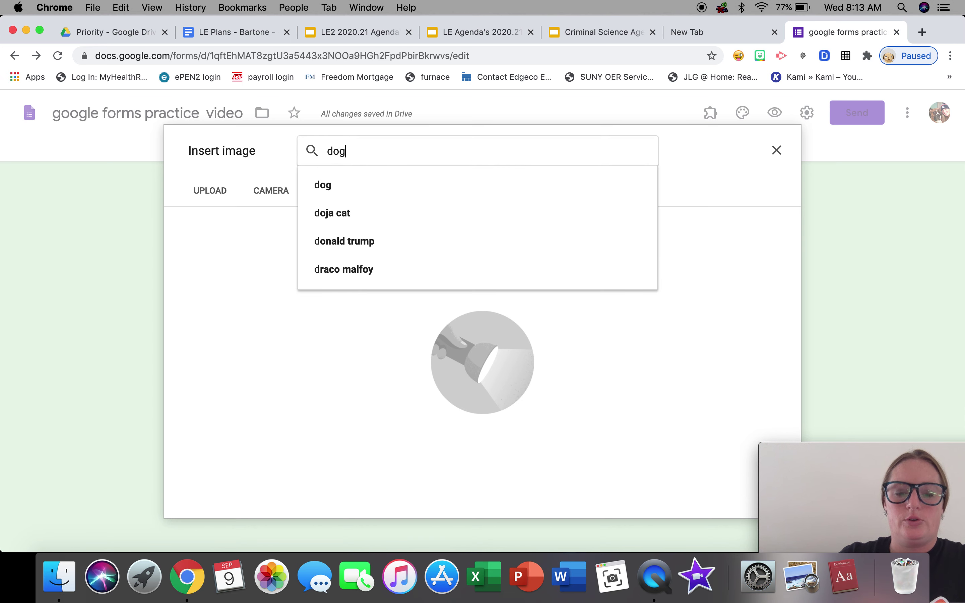
key(Return)
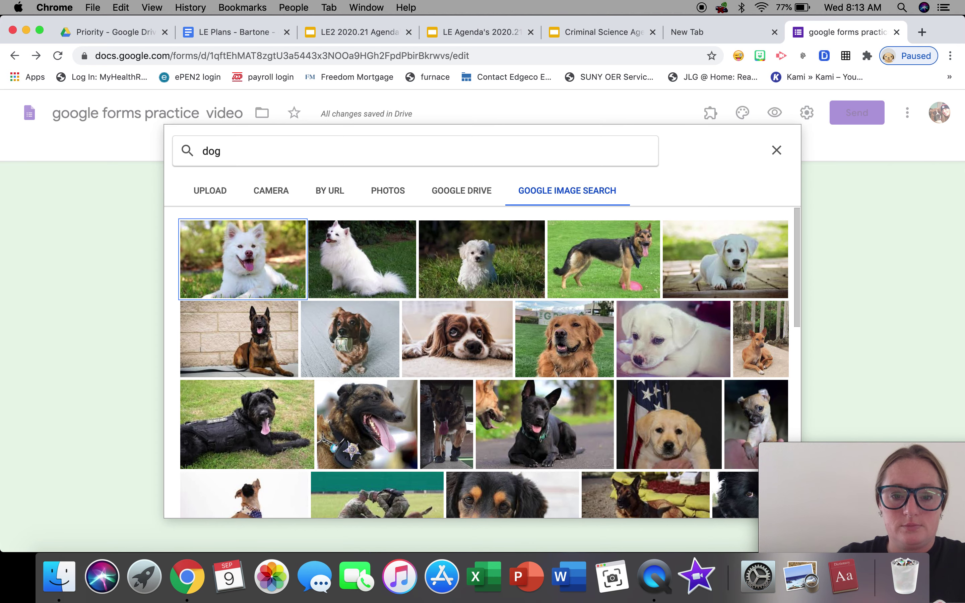
scroll(445, 305, down, 5)
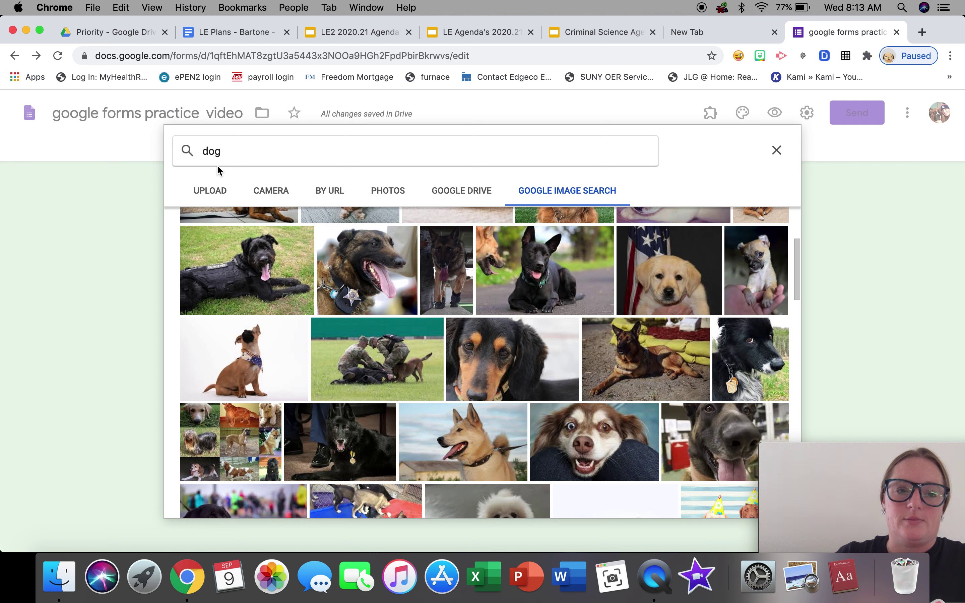
Refine the image search to "boxer dog" and insert the photo of the boxer tilting its head below the cell energy question.
click(205, 151)
text(boxer)
key(Return)
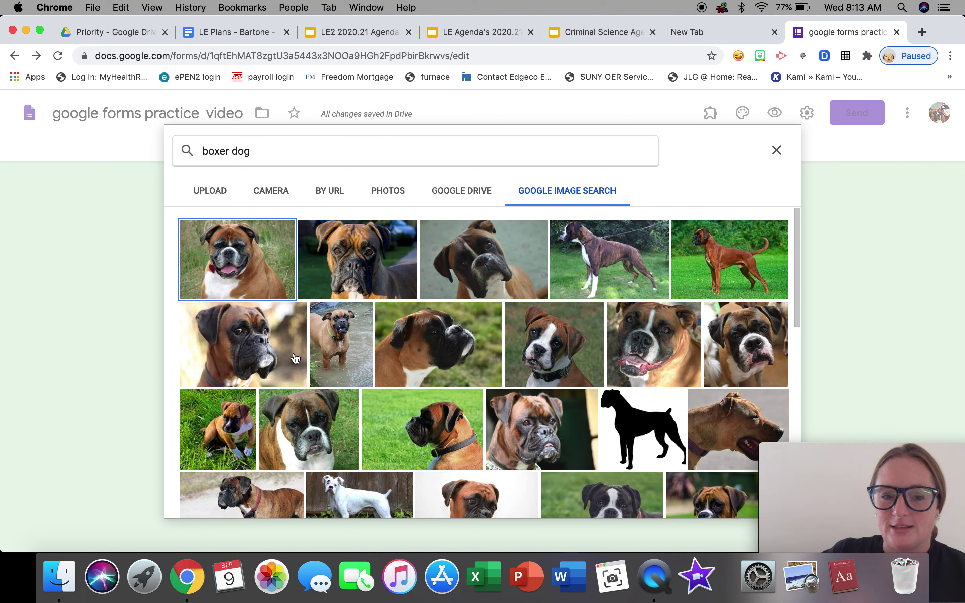
click(483, 273)
drag(788, 474, 808, 347)
click(850, 284)
click(846, 332)
click(773, 509)
click(773, 511)
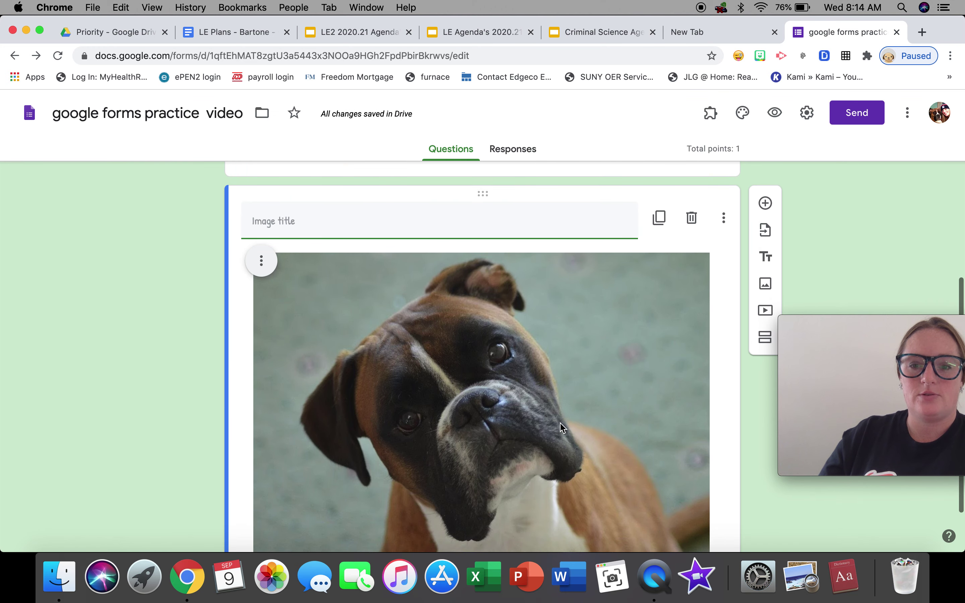
right_click(561, 418)
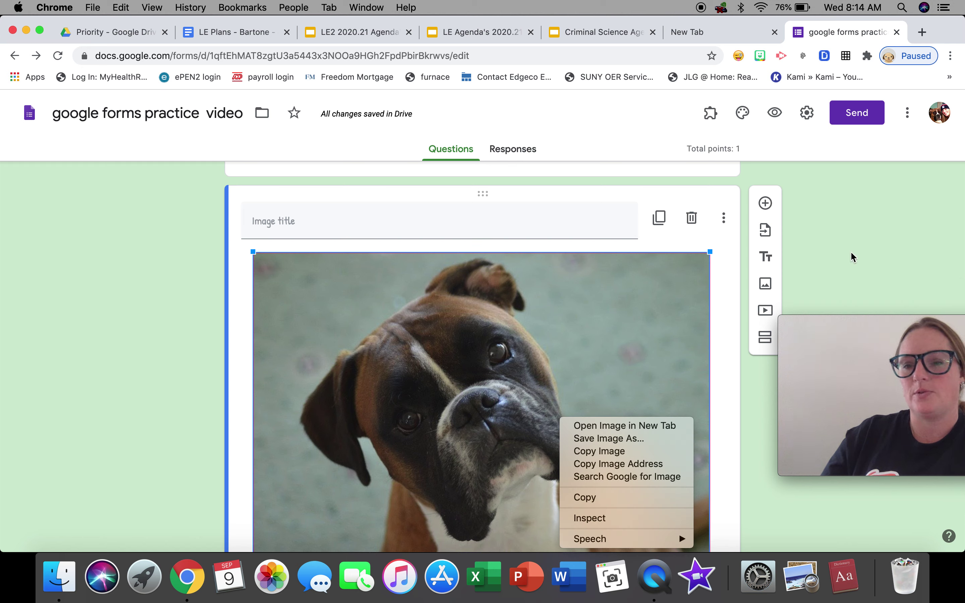
click(872, 248)
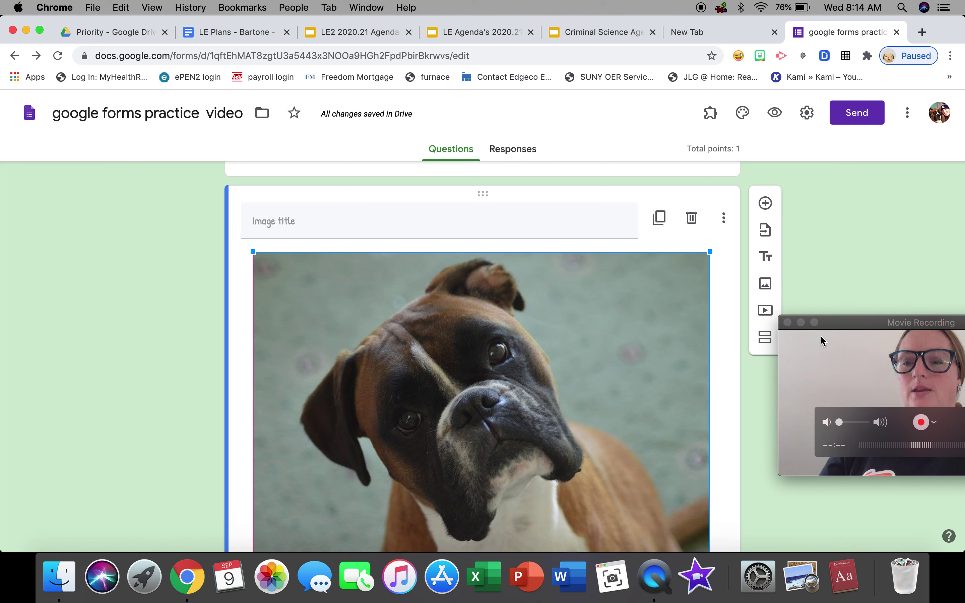
click(876, 235)
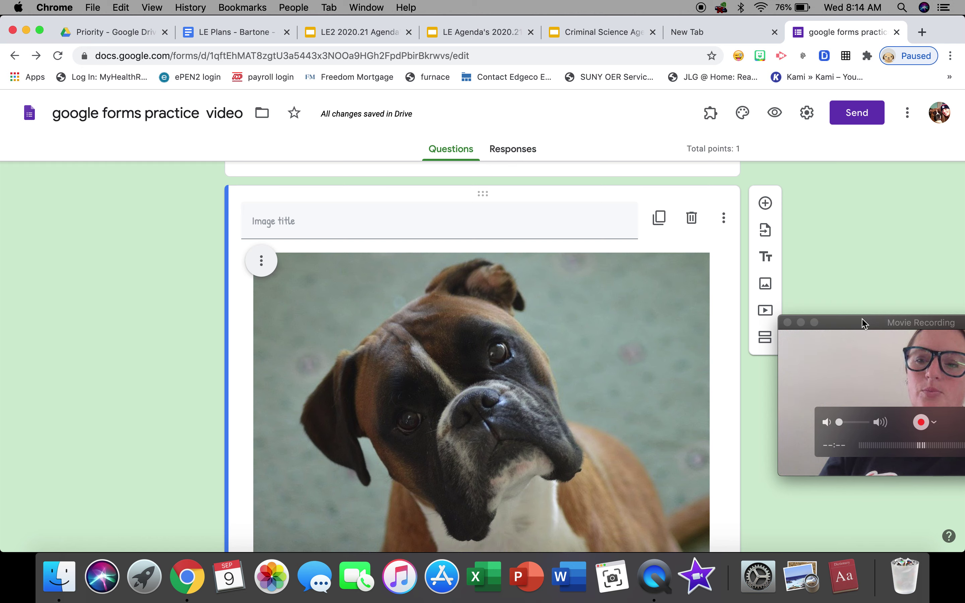
click(847, 325)
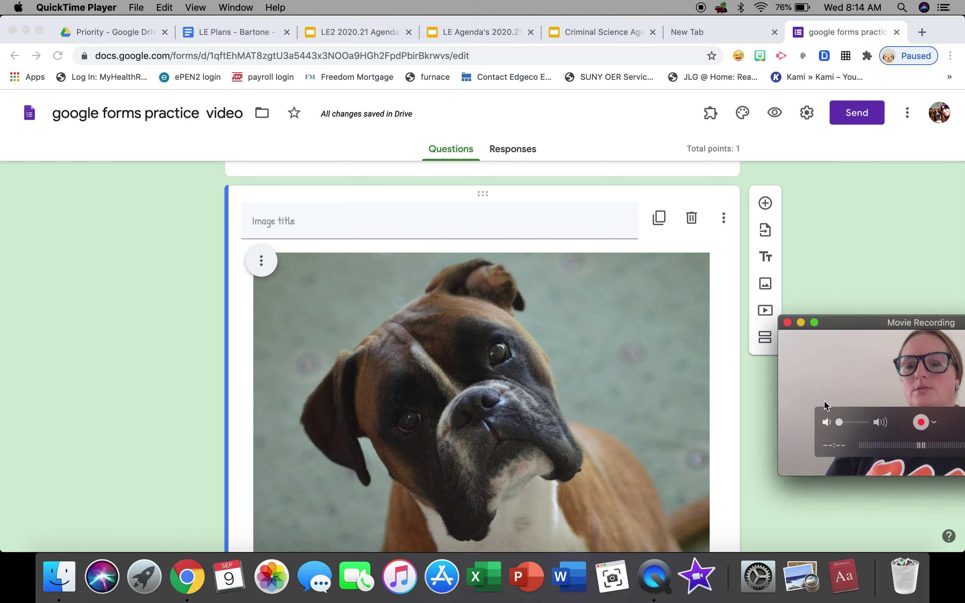
scroll(507, 441, down, 3)
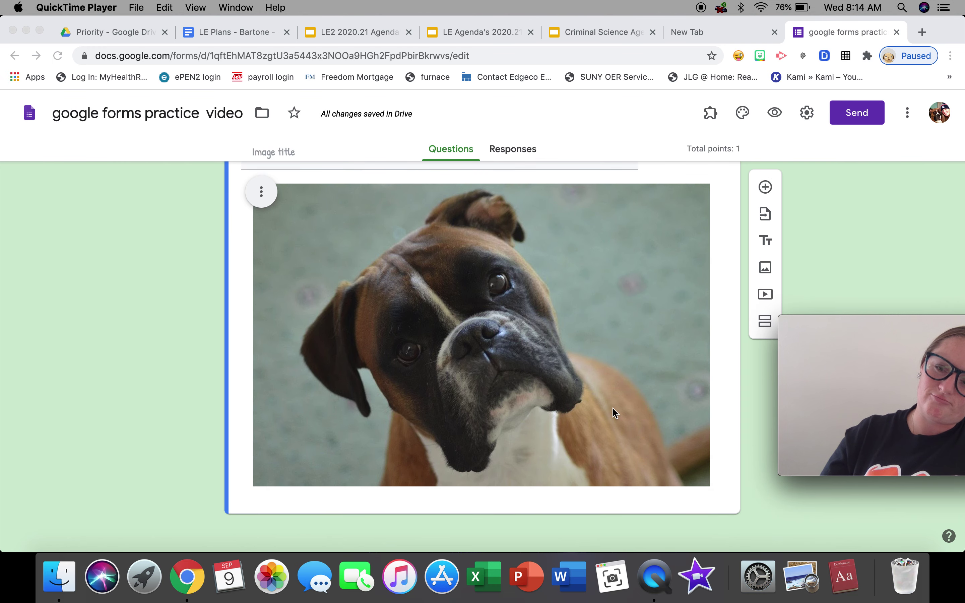
scroll(615, 413, up, 10)
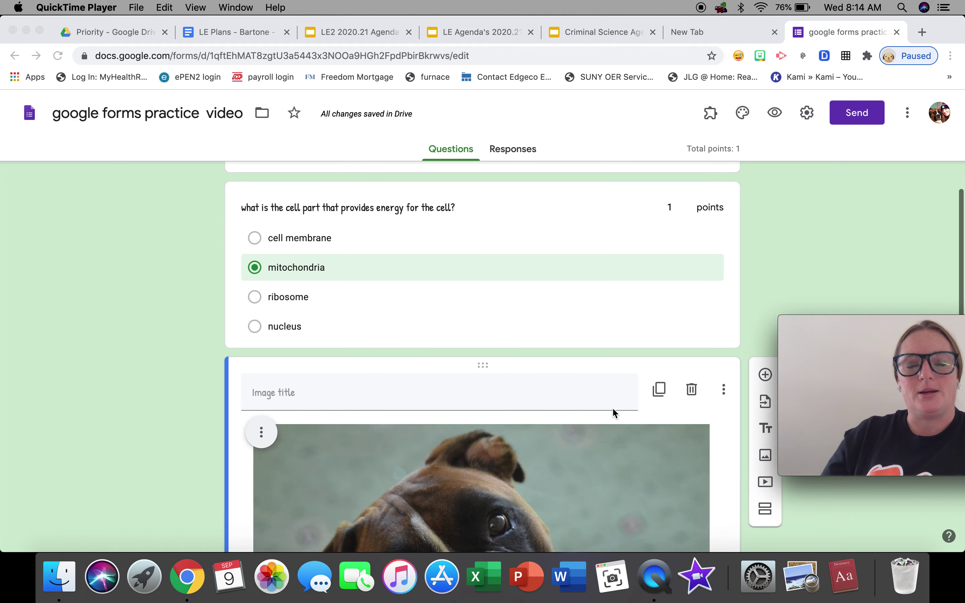
scroll(614, 413, down, 5)
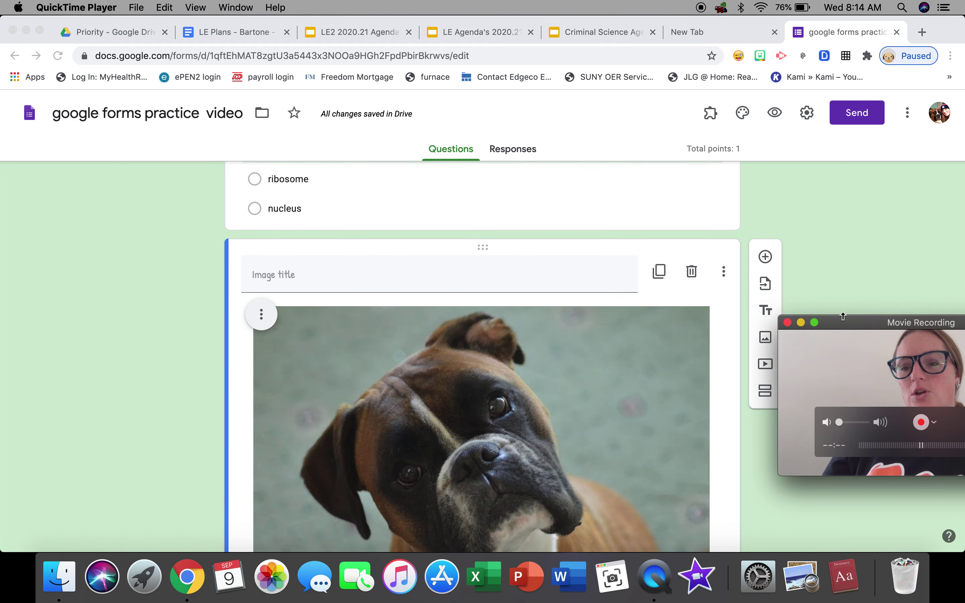
Move the floating Movie Recording window to the other side of the screen, clear of the form's editing tools.
drag(843, 327, 32, 398)
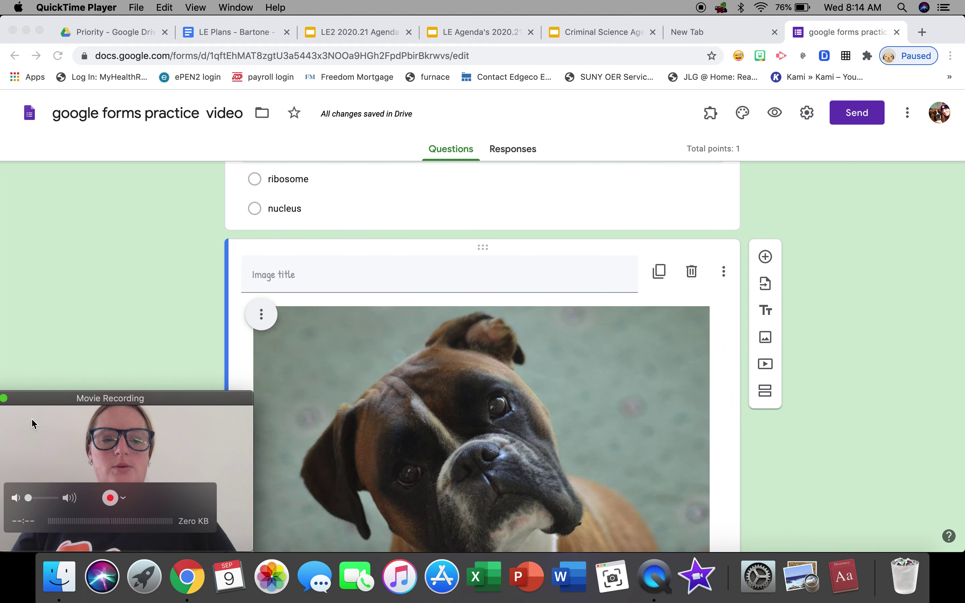
click(83, 295)
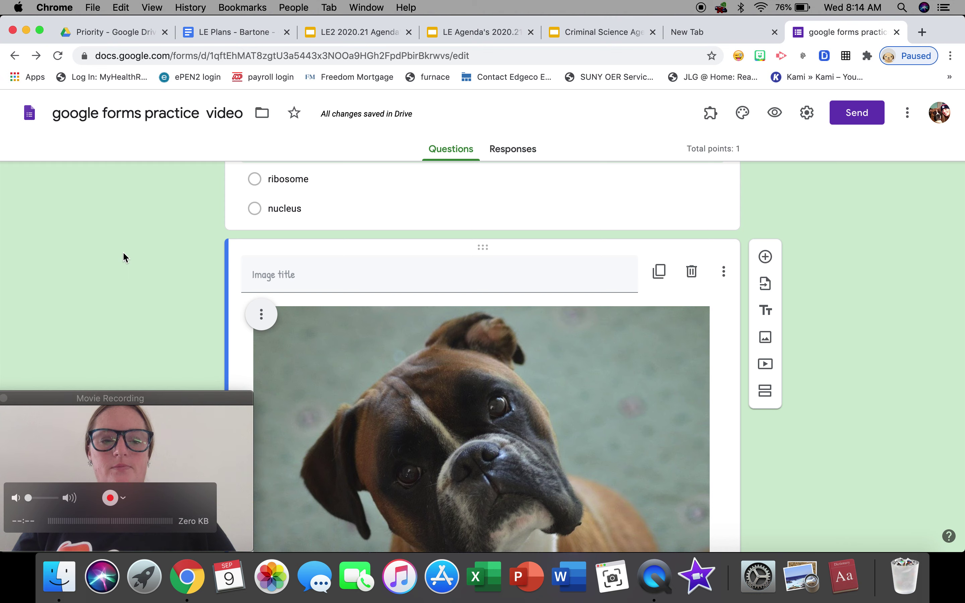
click(237, 505)
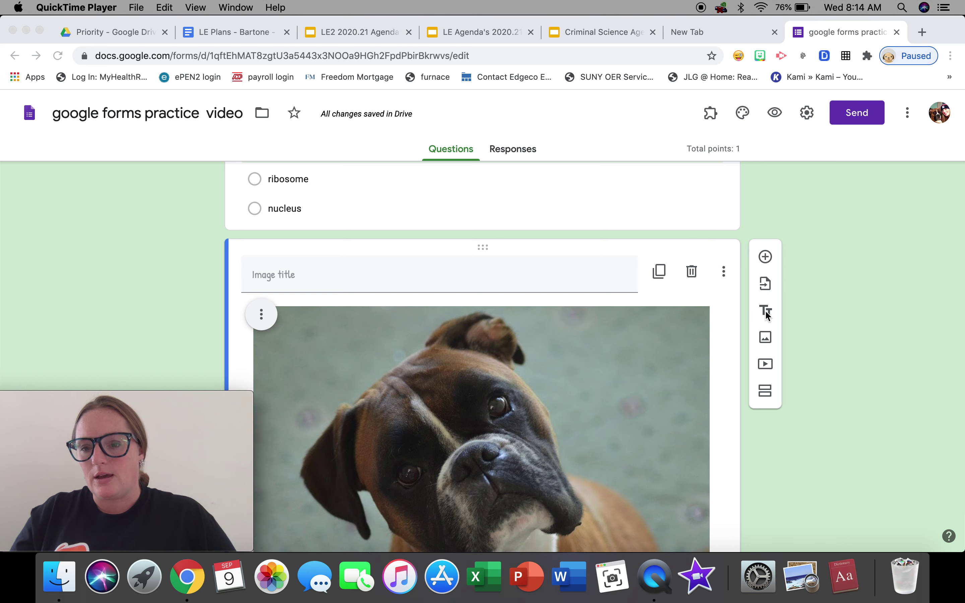
Add a new section to the form after the boxer image.
scroll(768, 351, down, 1)
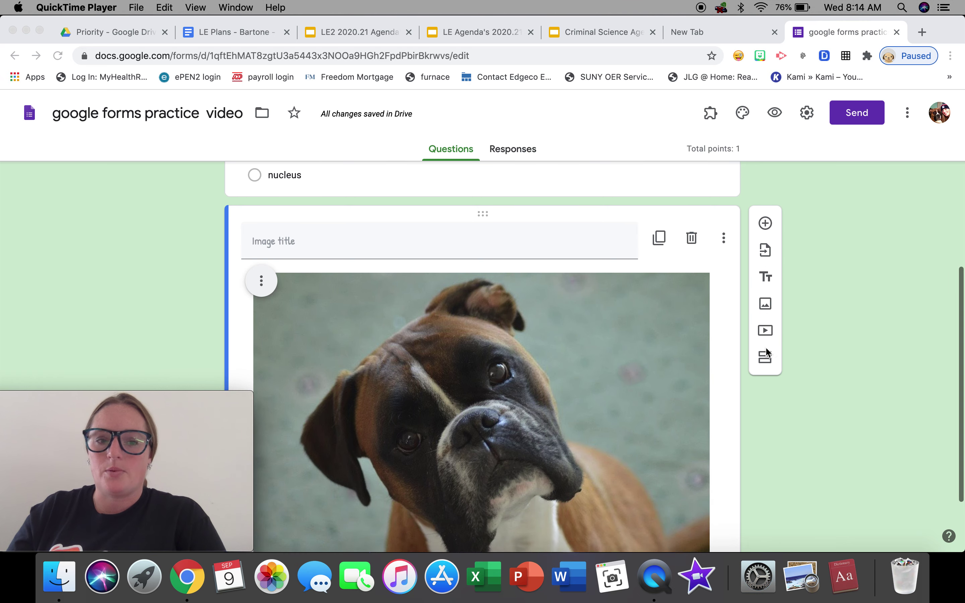
click(765, 345)
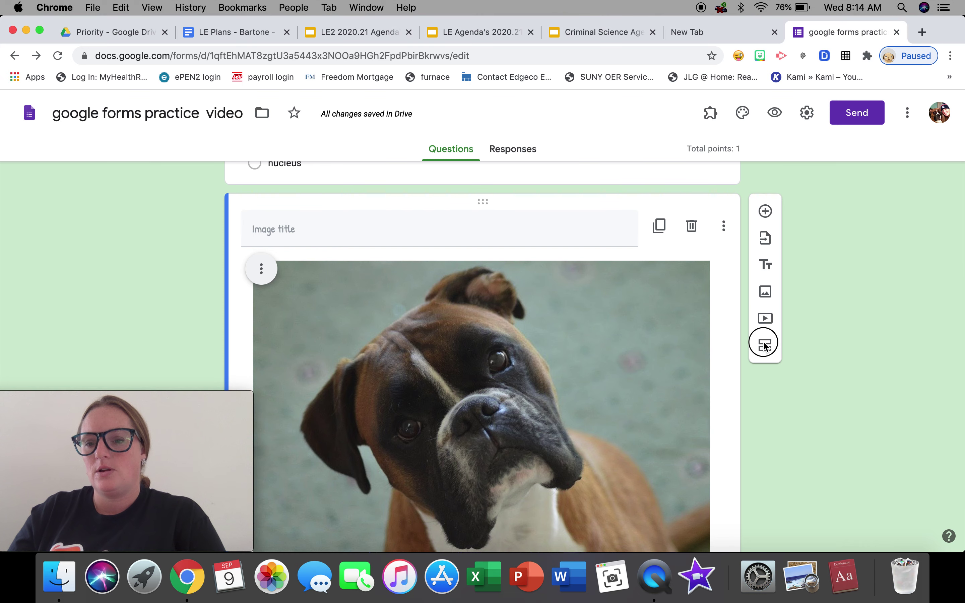
click(765, 347)
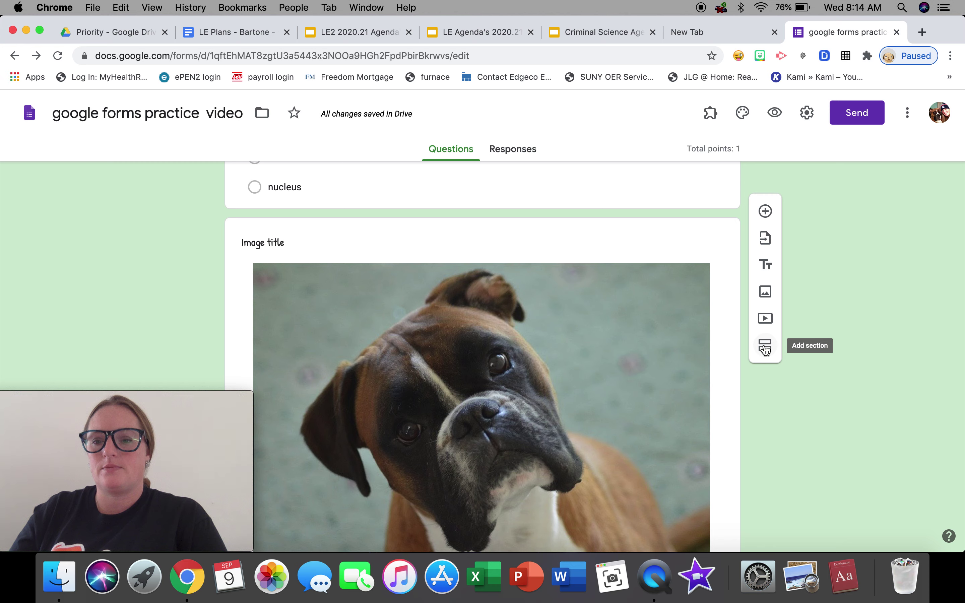
scroll(745, 315, down, 7)
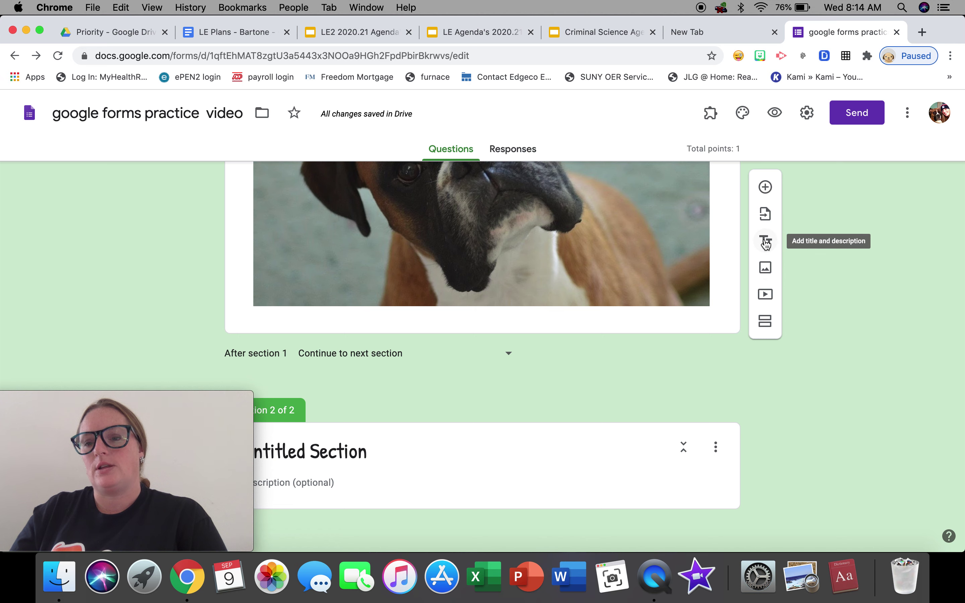
scroll(765, 216, up, 2)
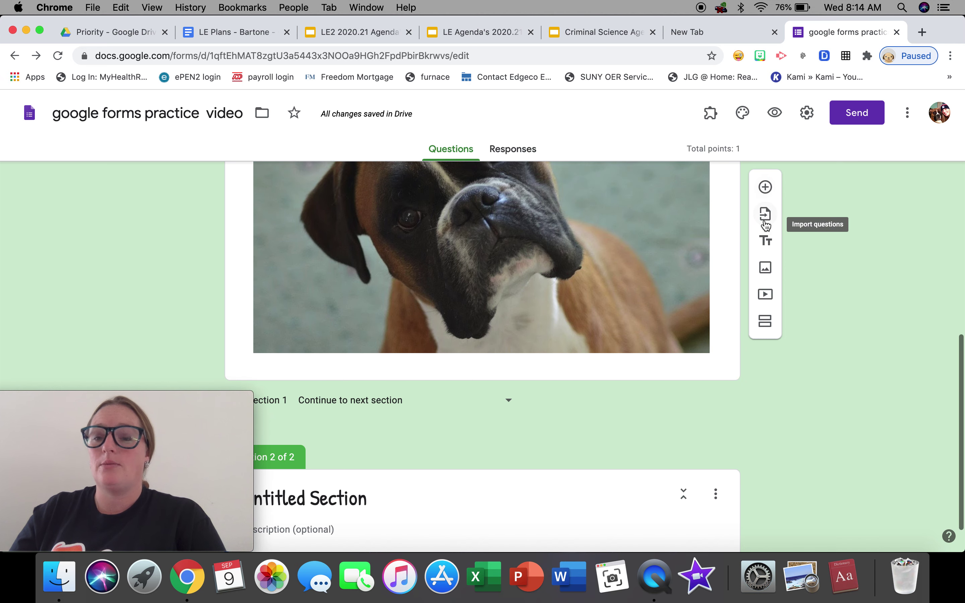
Preview the form as respondents see it down to the boxer image, and return to editing.
scroll(782, 297, up, 10)
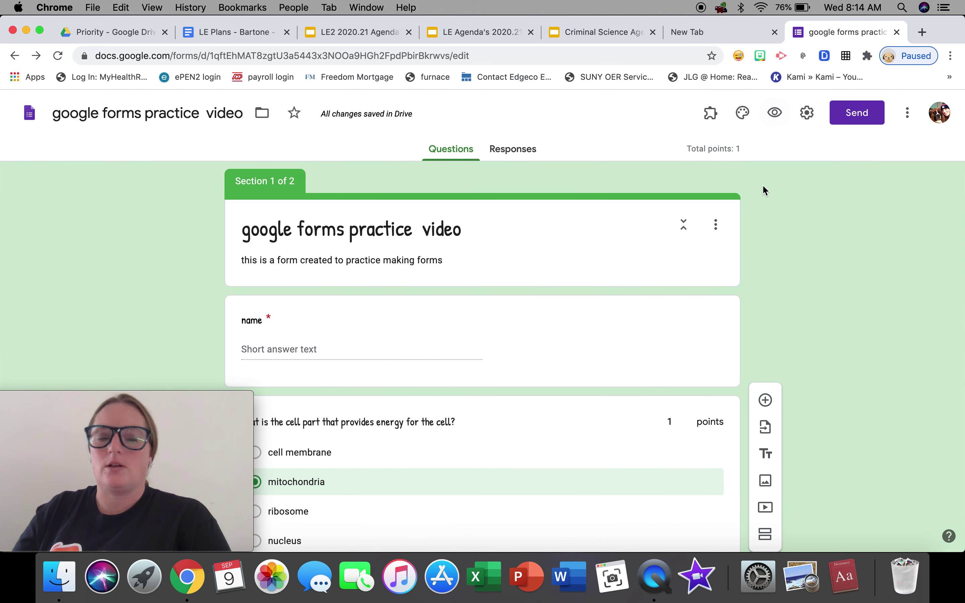
click(776, 115)
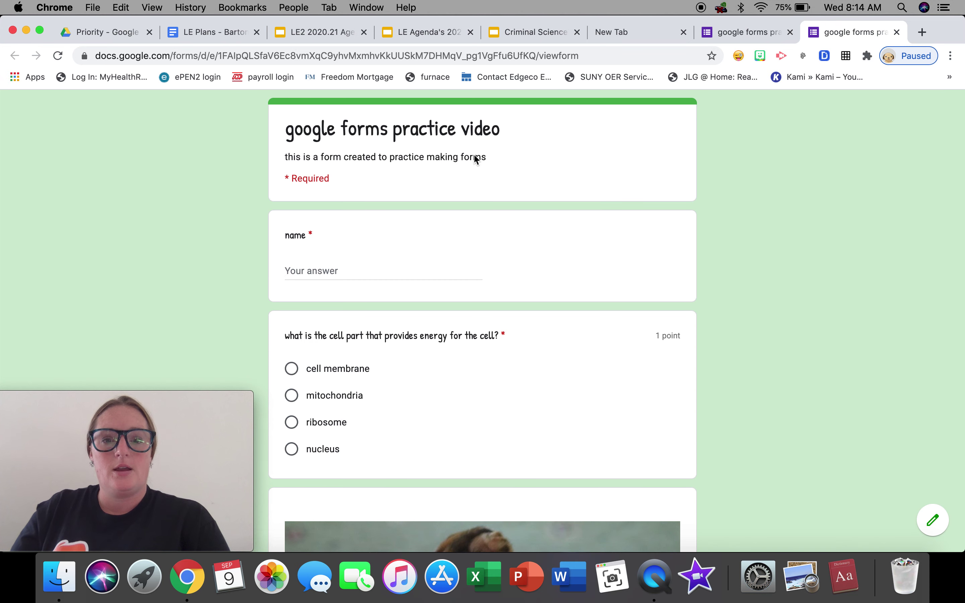
scroll(476, 276, down, 8)
scroll(479, 282, down, 2)
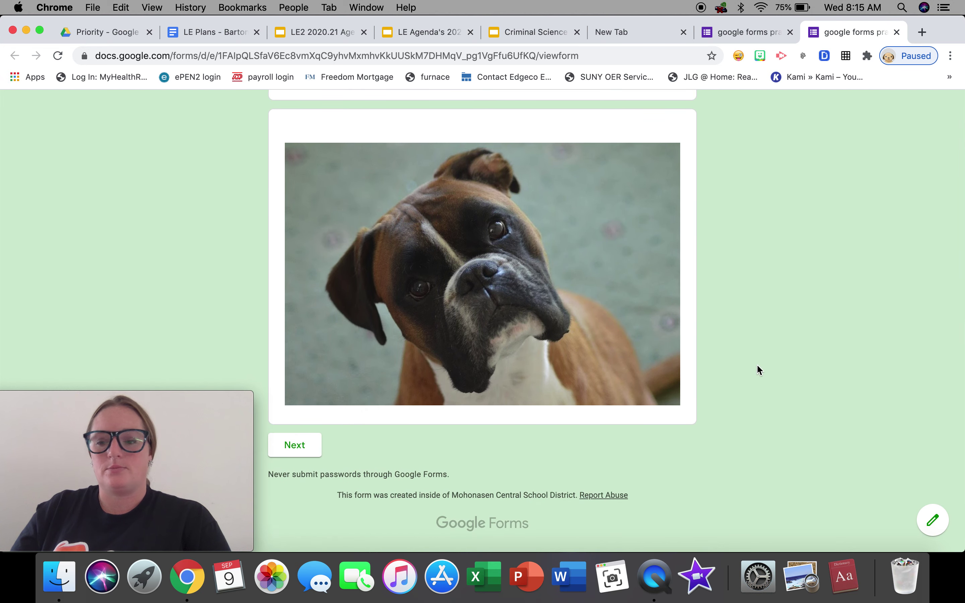
click(935, 521)
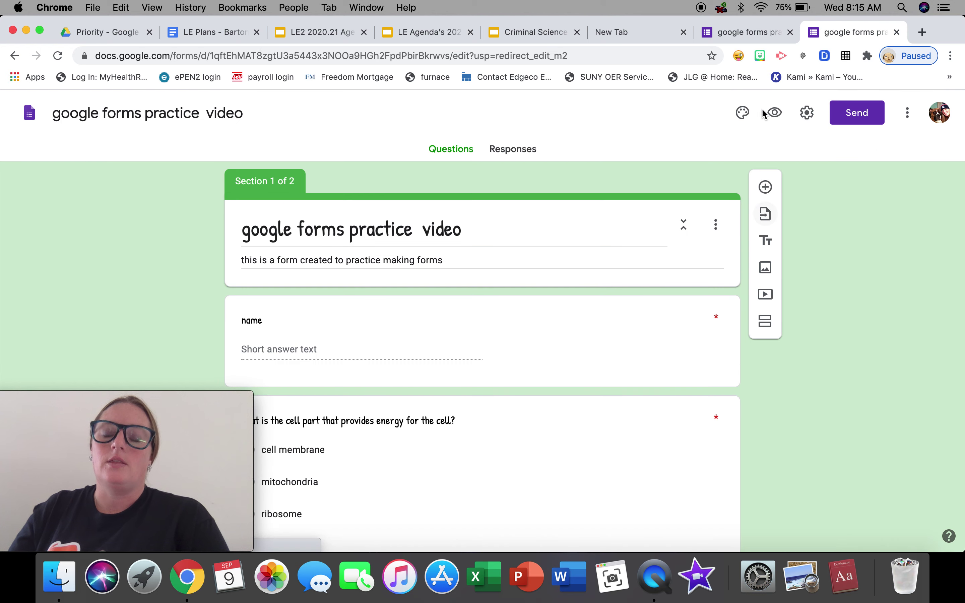
Turn on collecting respondents' email addresses in the form's general settings and save.
click(806, 115)
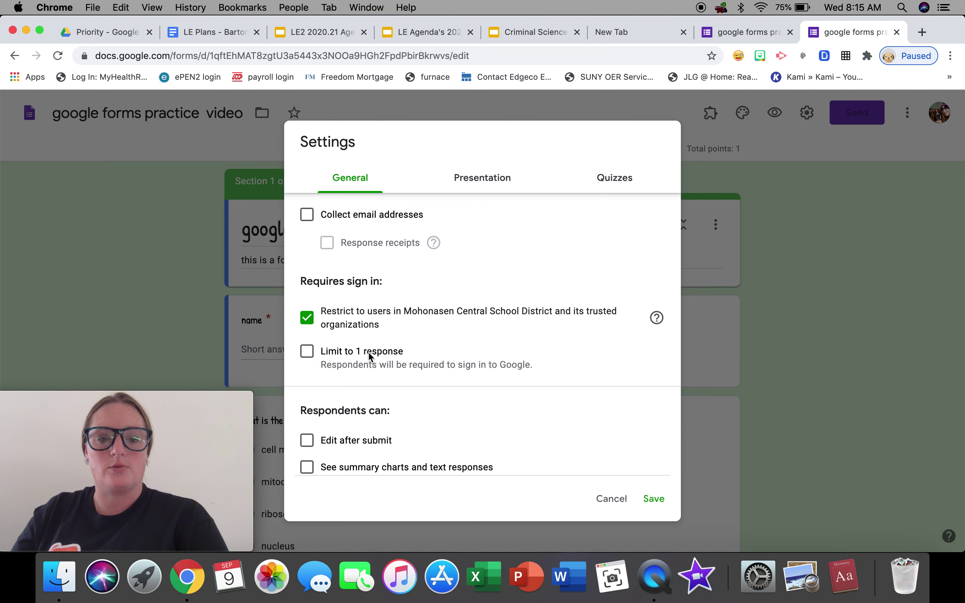
click(307, 219)
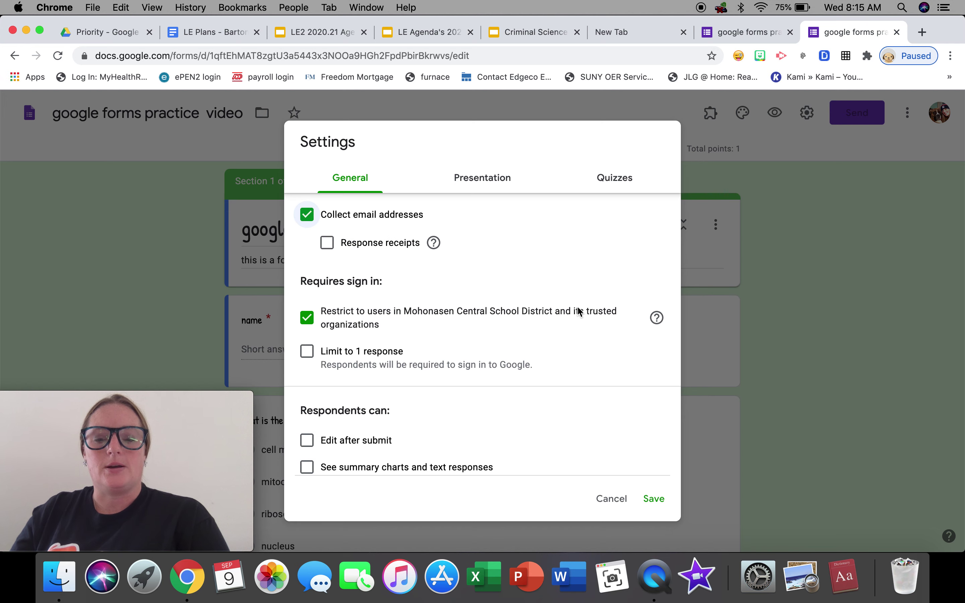
click(653, 503)
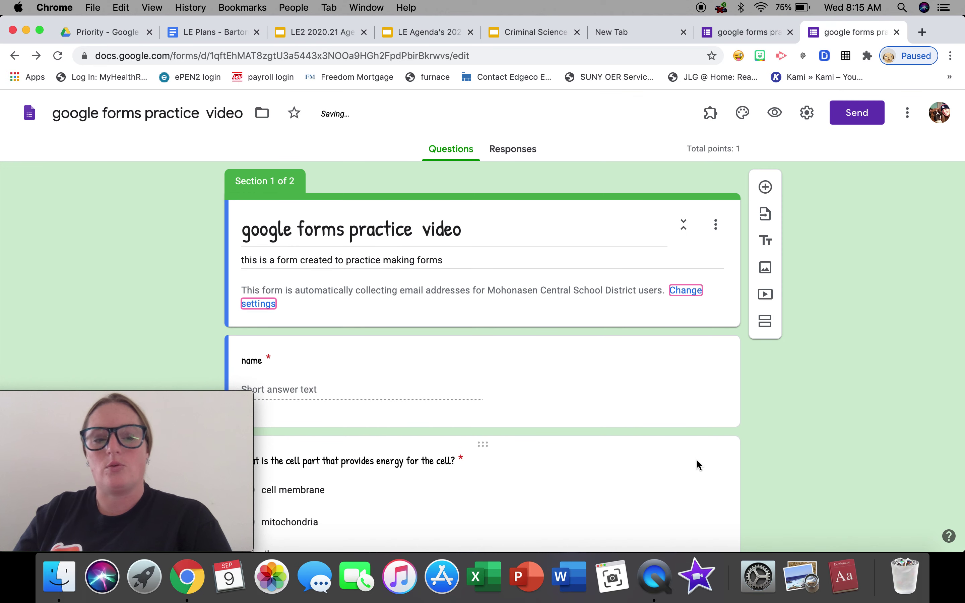
scroll(704, 500, down, 5)
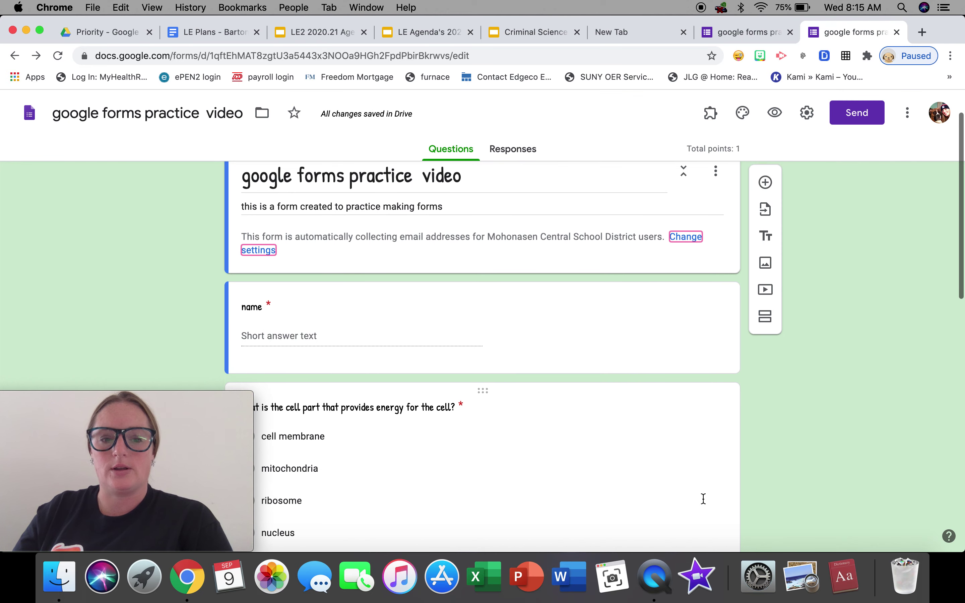
scroll(703, 501, down, 7)
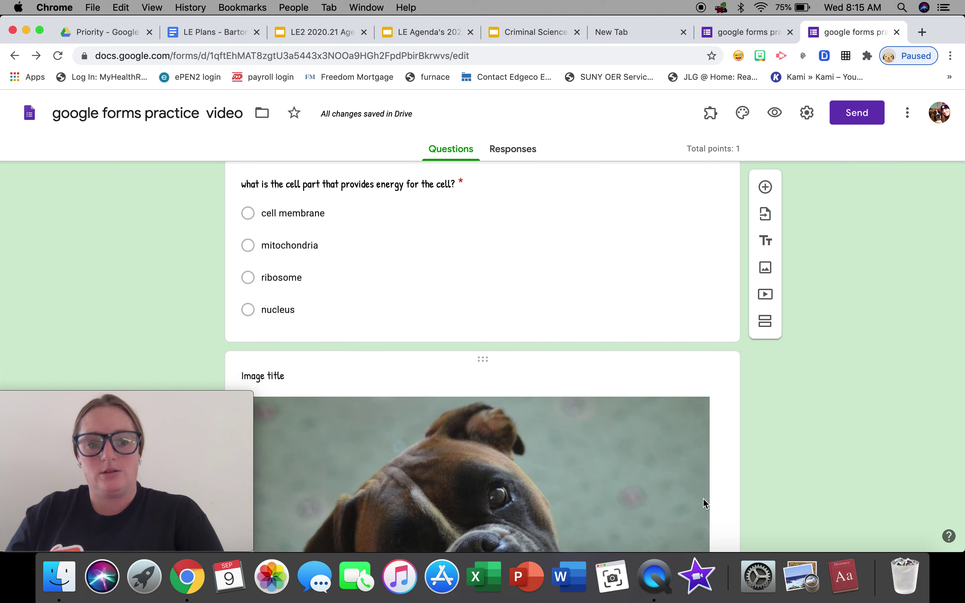
scroll(705, 501, up, 12)
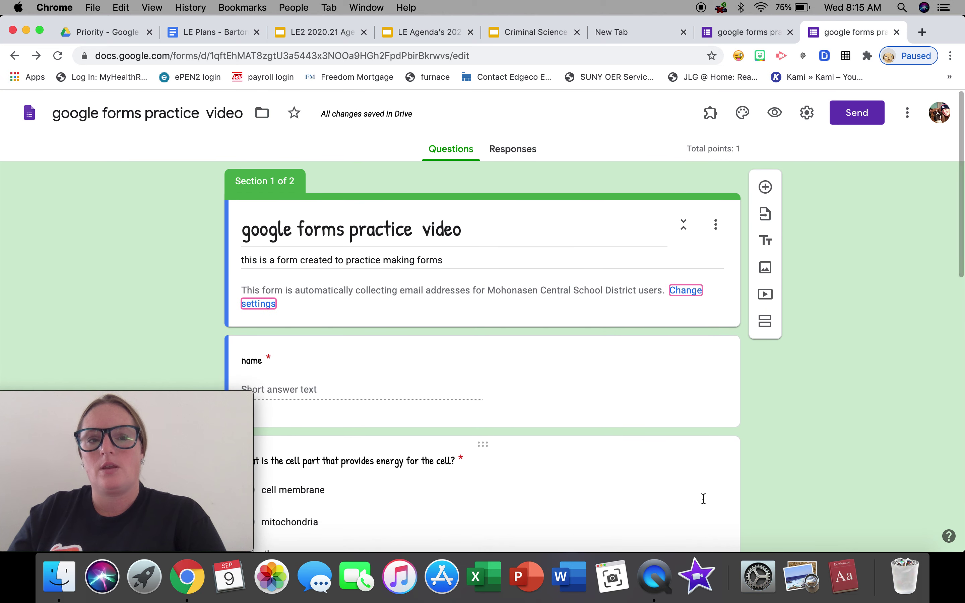
right_click(704, 500)
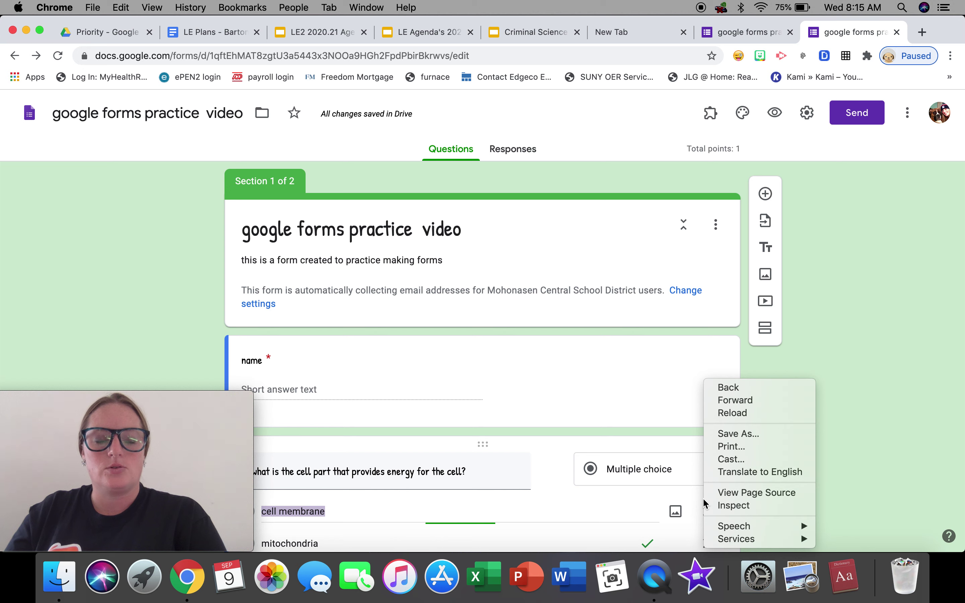
click(859, 329)
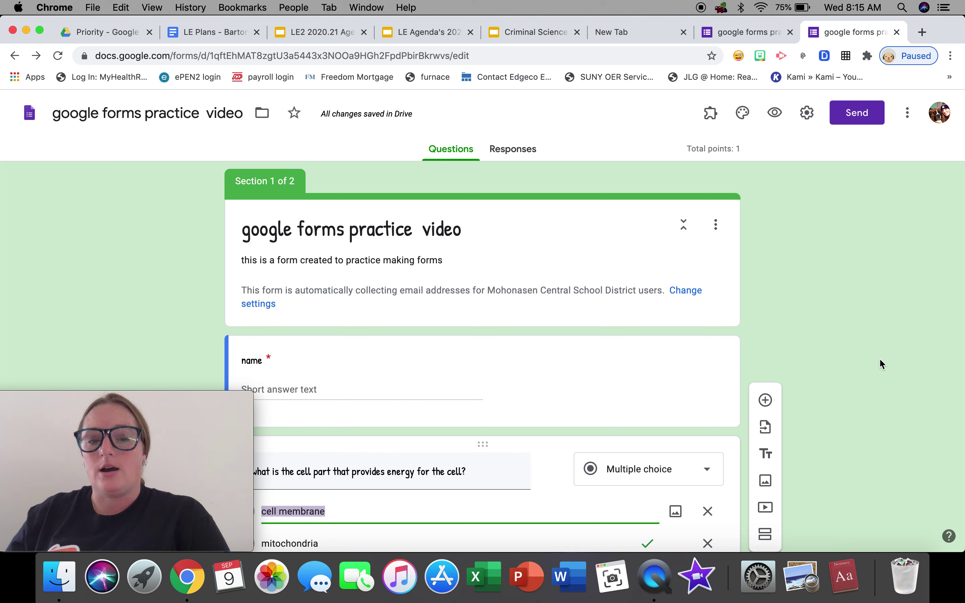
Check the form's quiz settings and save them, and look over the cell energy question down to the boxer image.
click(808, 115)
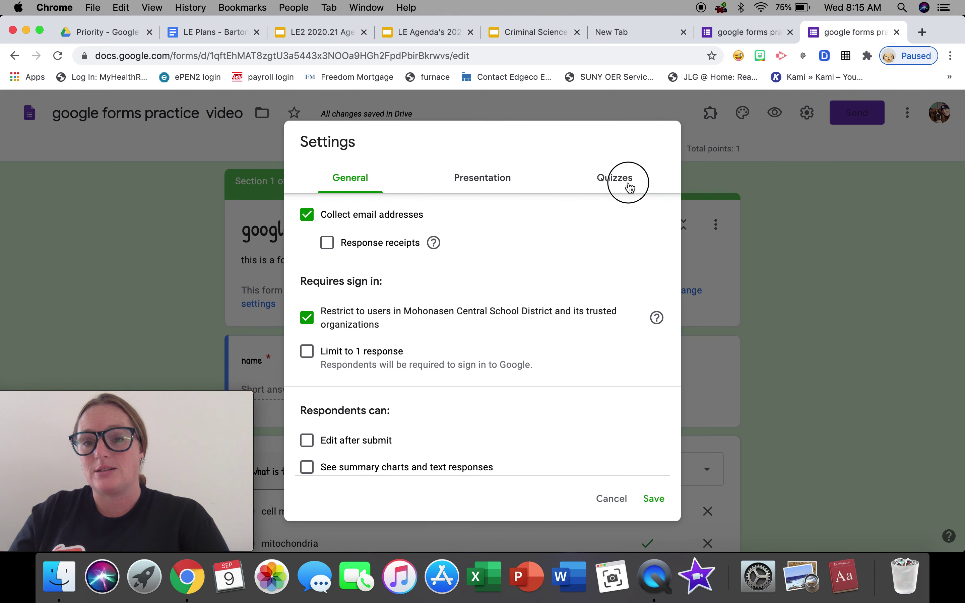
click(630, 186)
click(653, 506)
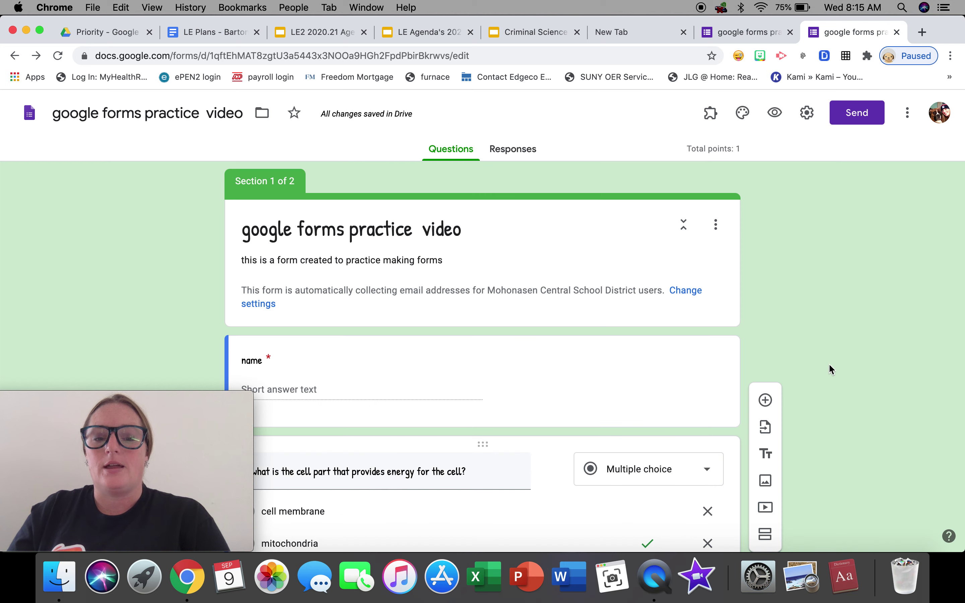
scroll(615, 454, down, 5)
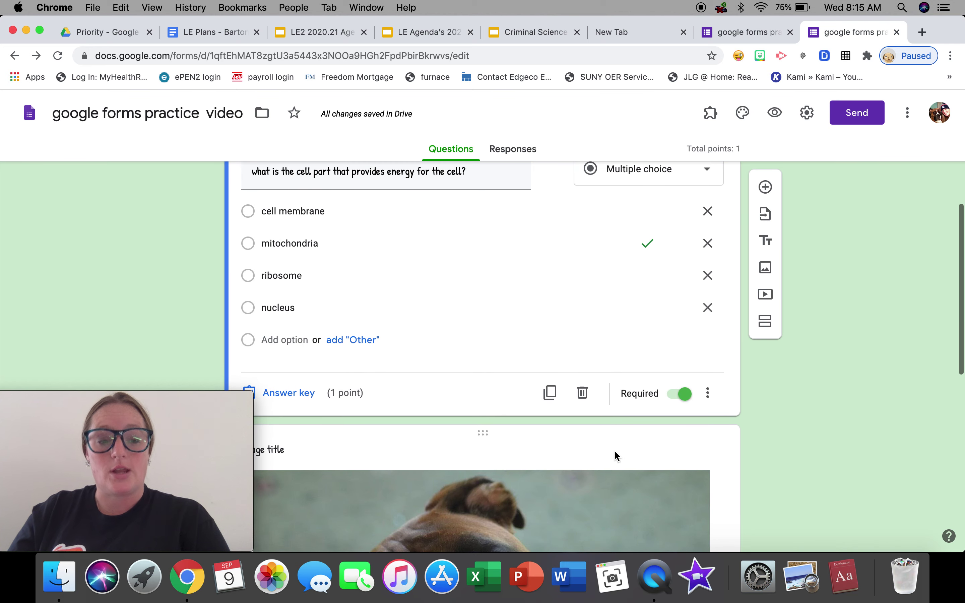
scroll(616, 454, down, 2)
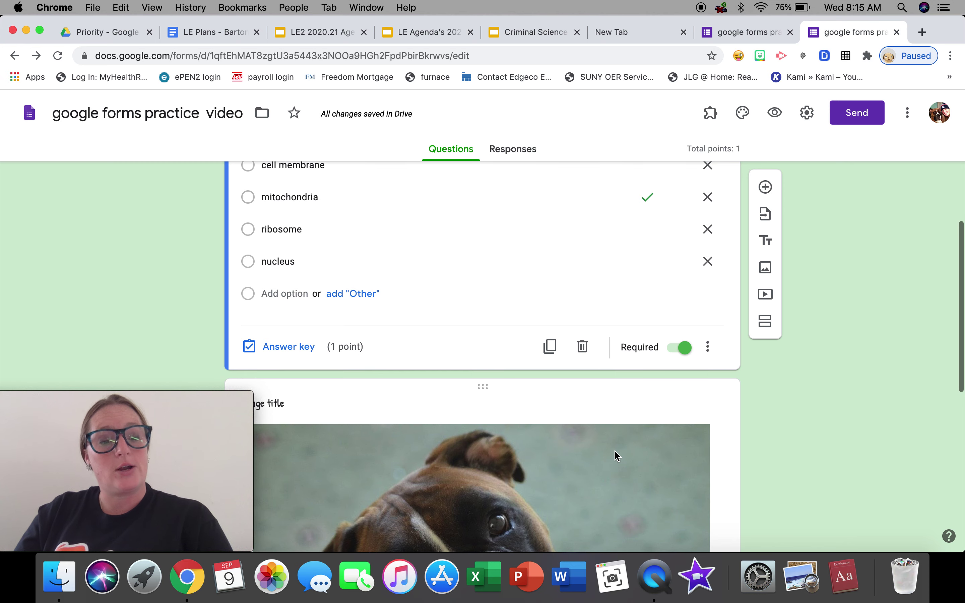
scroll(615, 450, up, 1)
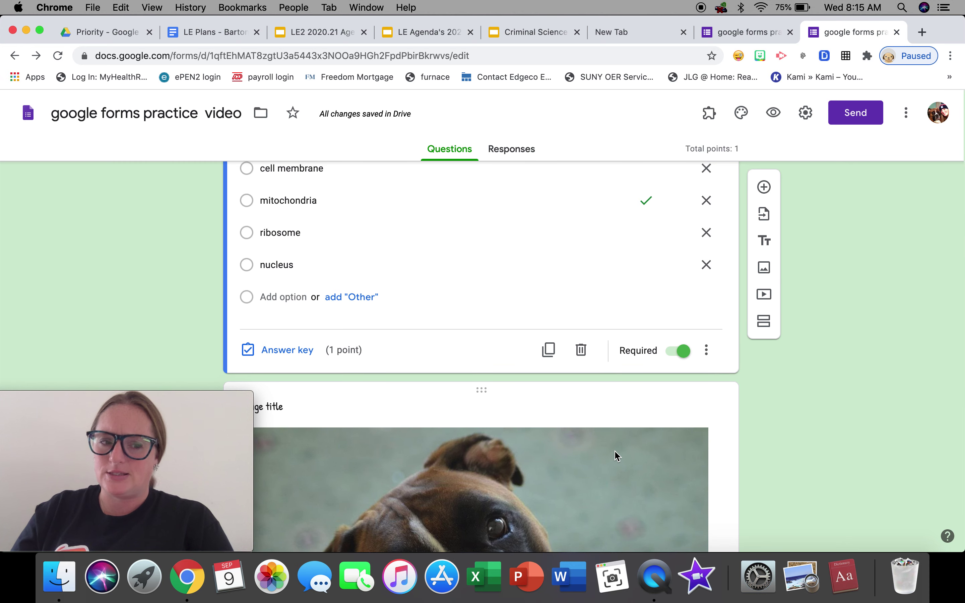